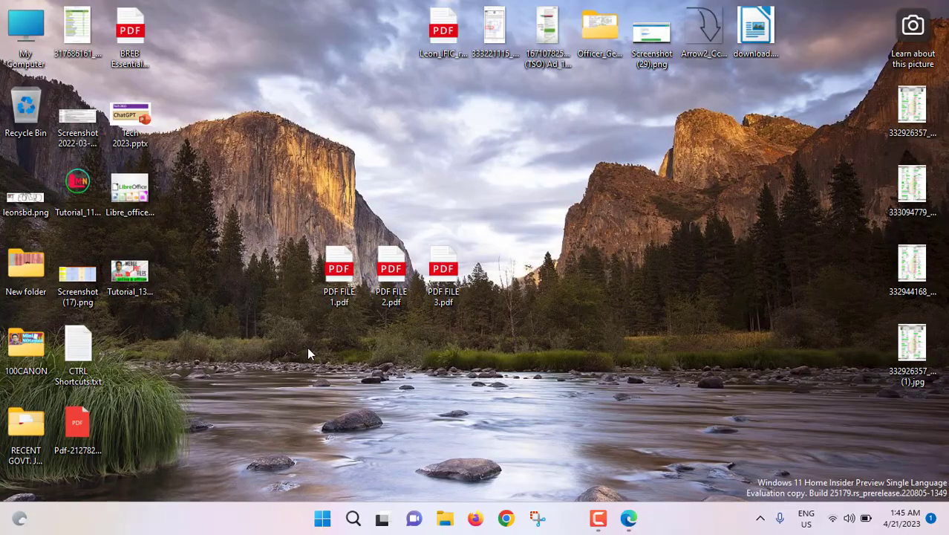
- Open PDF FILE 1–3 in Edge, check the FILE 2 and FILE 3 tabs, then minimize Edge
key("Return")
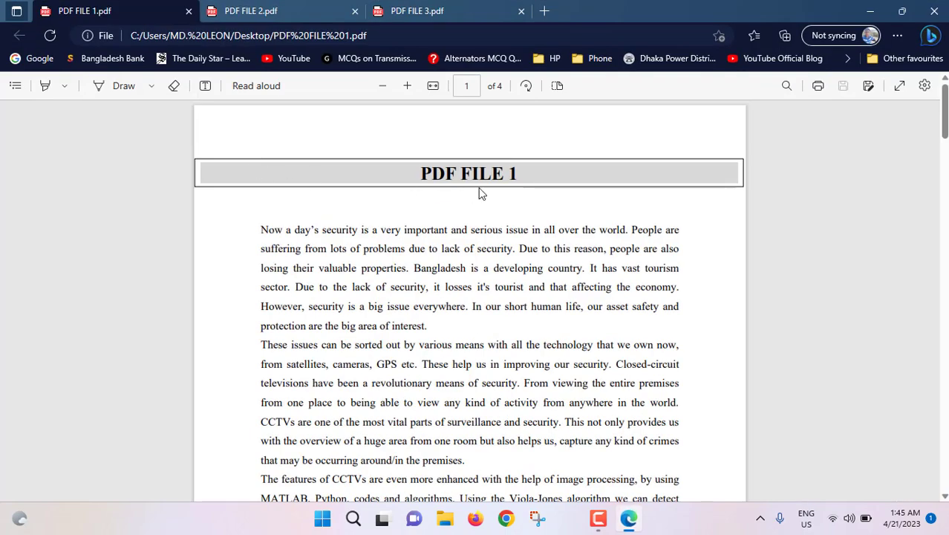
left_click(315, 10)
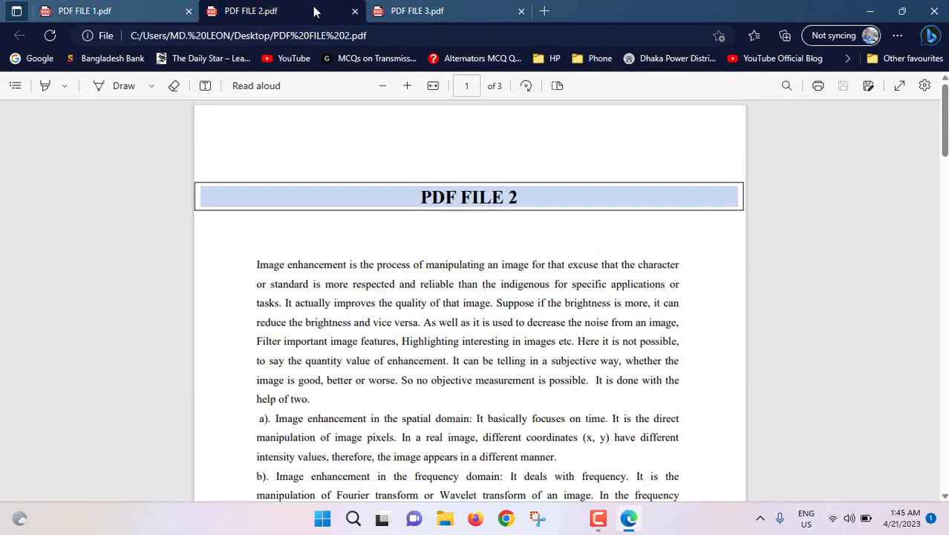
left_click(438, 9)
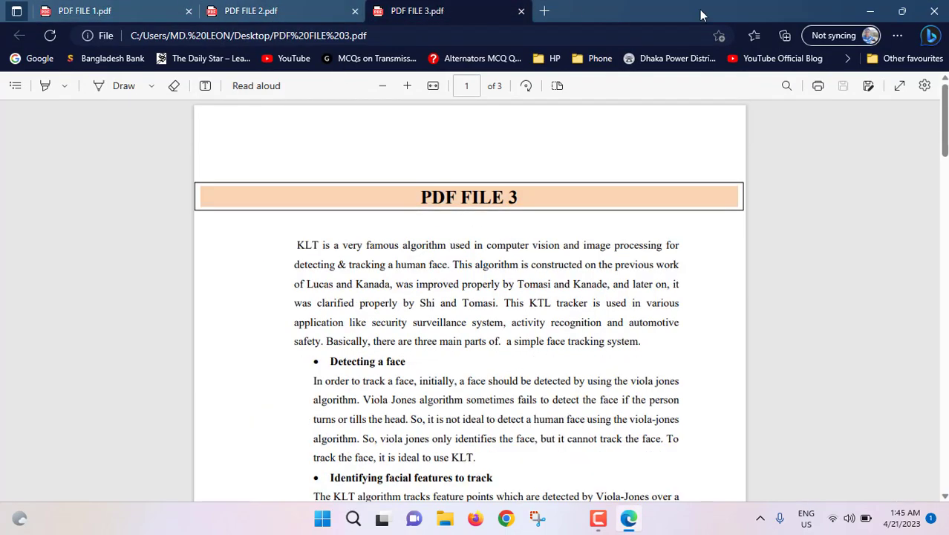
left_click(870, 10)
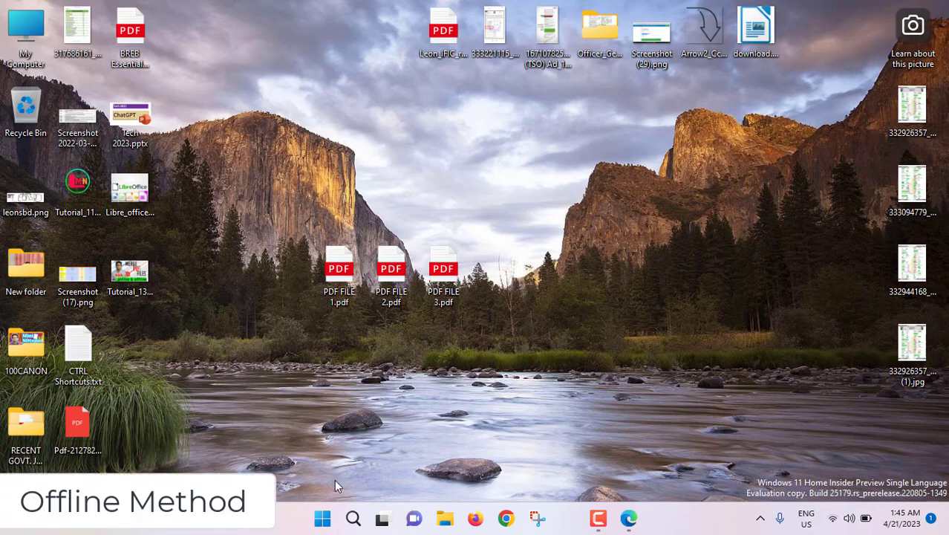
- Launch Word from the Start menu's All apps list under the letter W
left_click(322, 519)
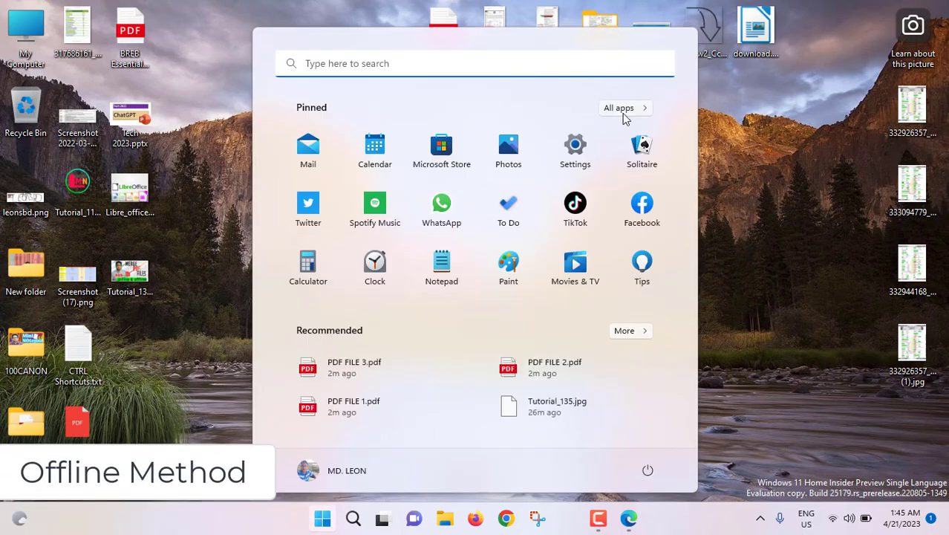
left_click(621, 108)
left_click(310, 199)
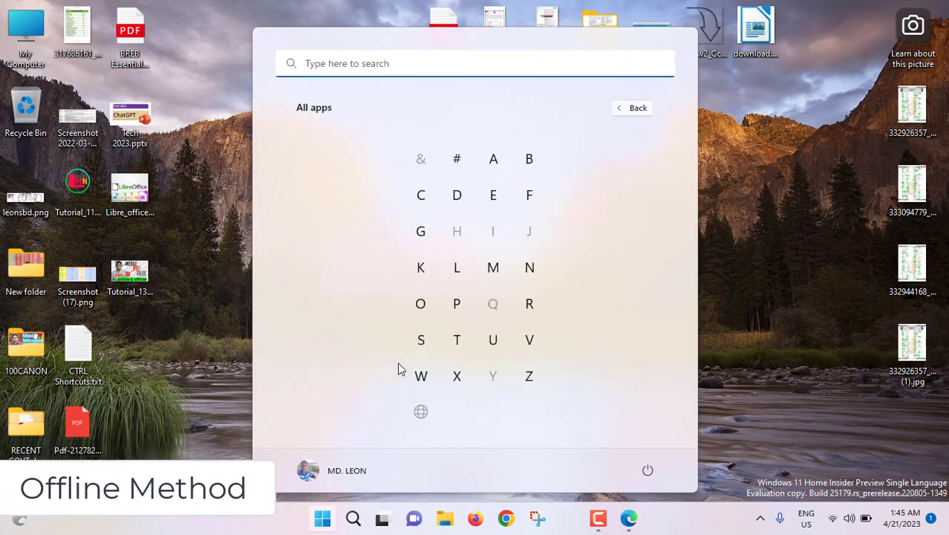
left_click(421, 376)
left_click(351, 392)
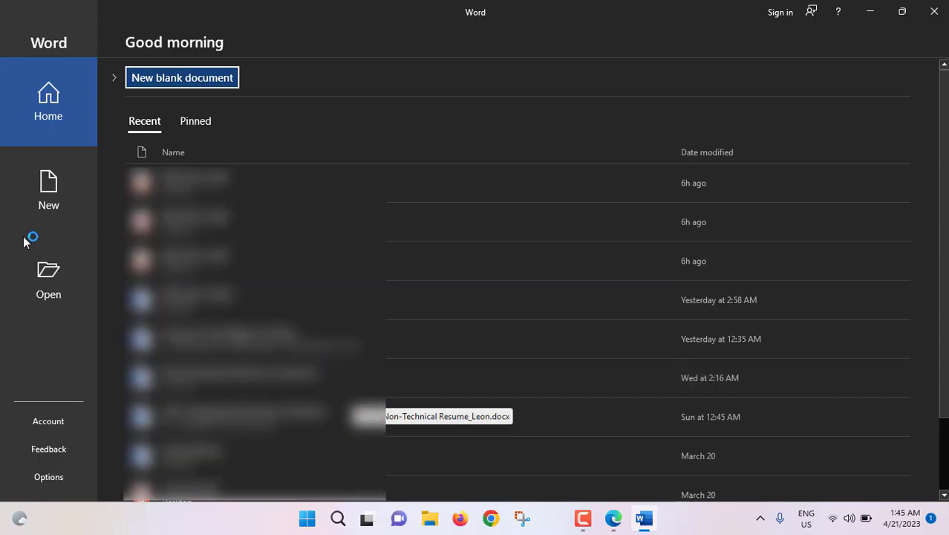
- Open PDF FILE 1.pdf from the Desktop and accept converting it to an editable document
left_click(43, 279)
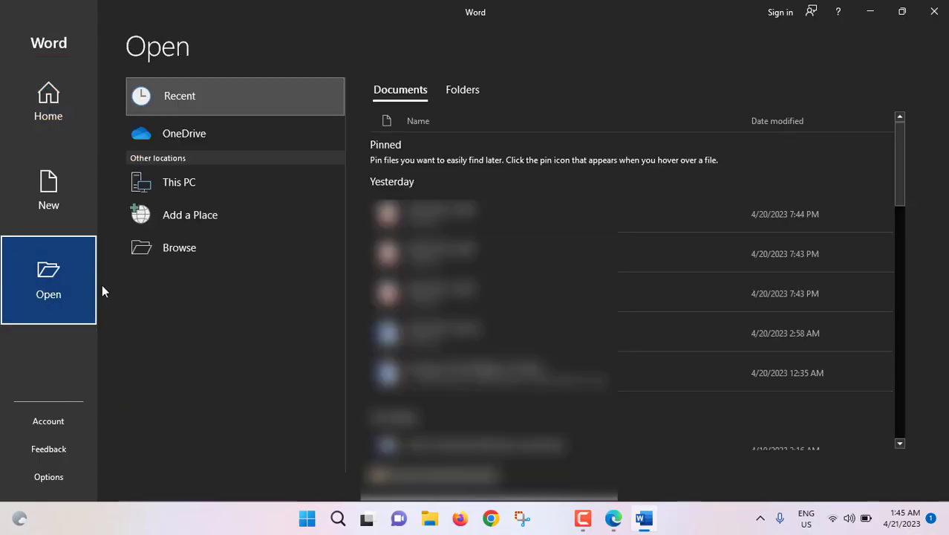
left_click(190, 246)
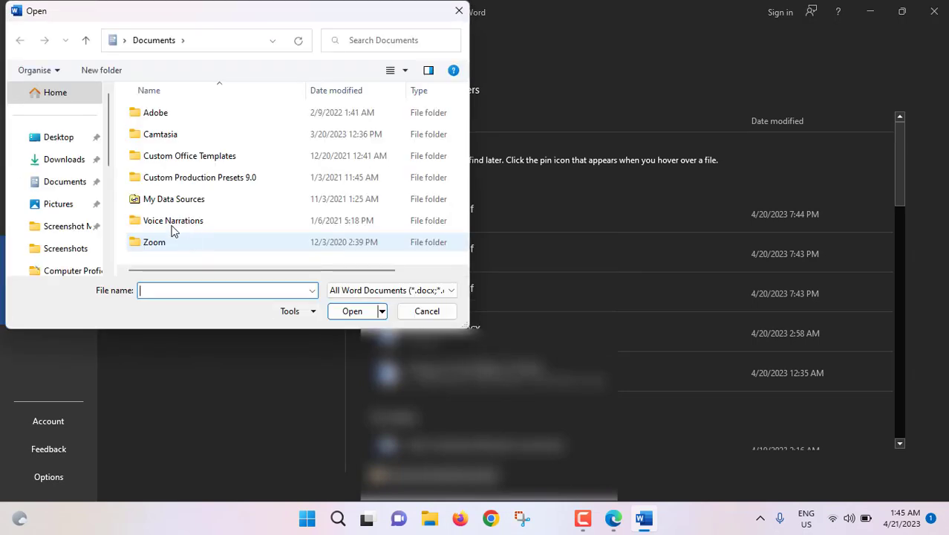
left_click(59, 141)
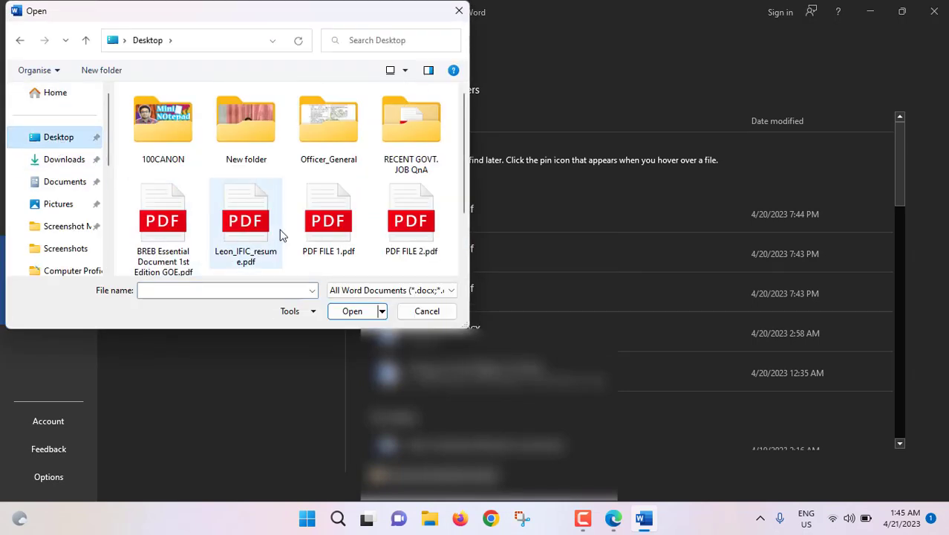
scroll(332, 254, "down", 1)
scroll(332, 251, "up", 1)
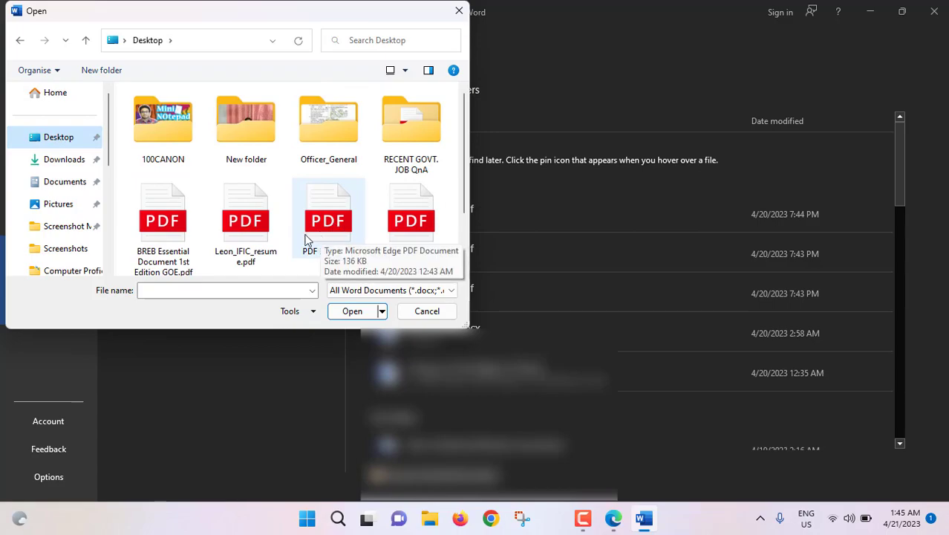
left_click(327, 237)
left_click(352, 311)
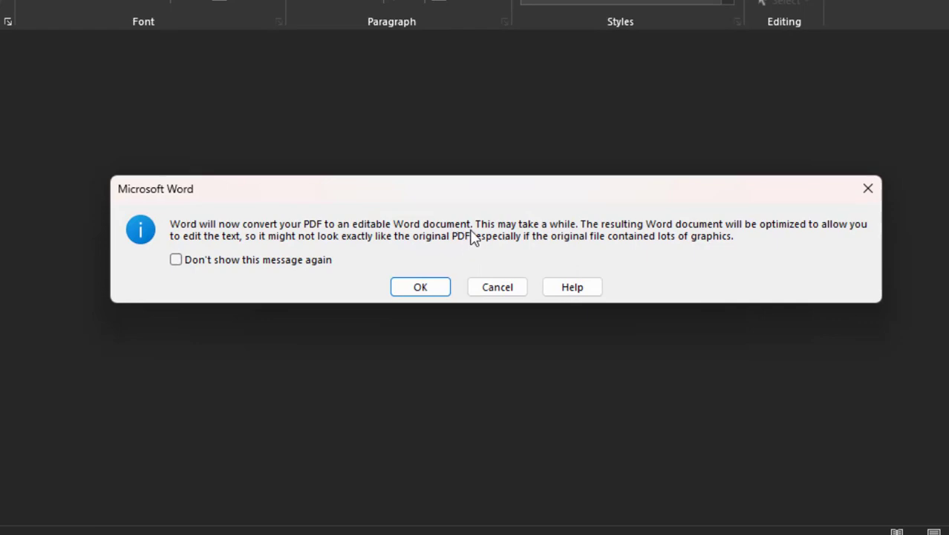
left_click(420, 287)
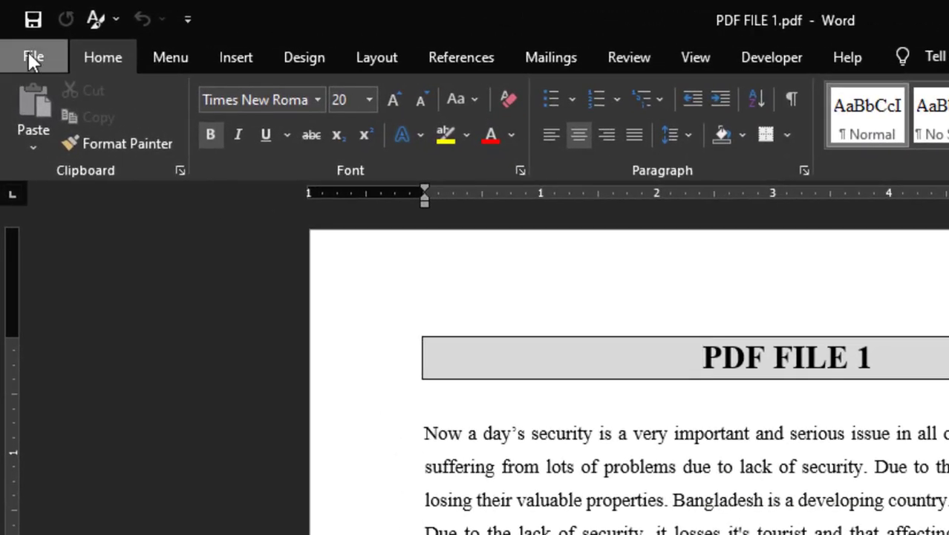
- Open PDF FILE 2.pdf from the Desktop and accept its conversion to an editable document
left_click(20, 35)
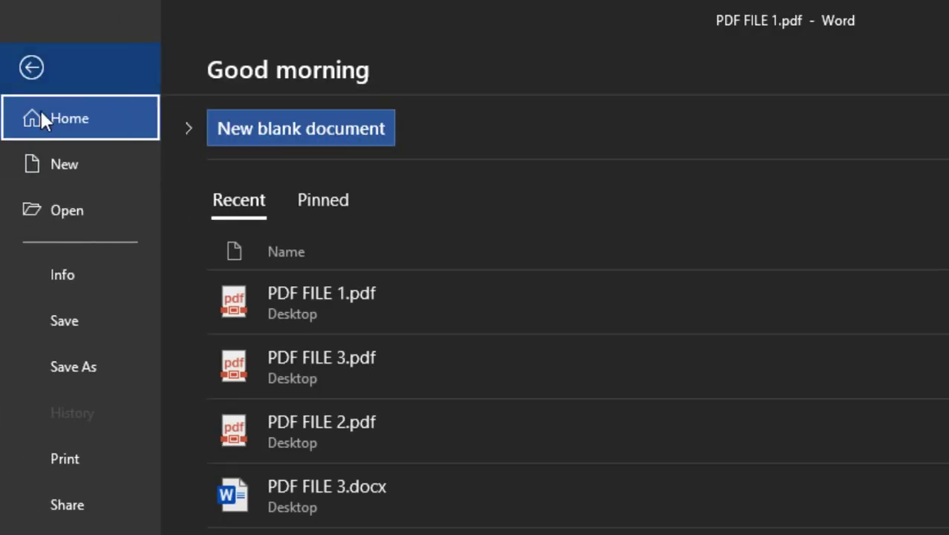
left_click(72, 214)
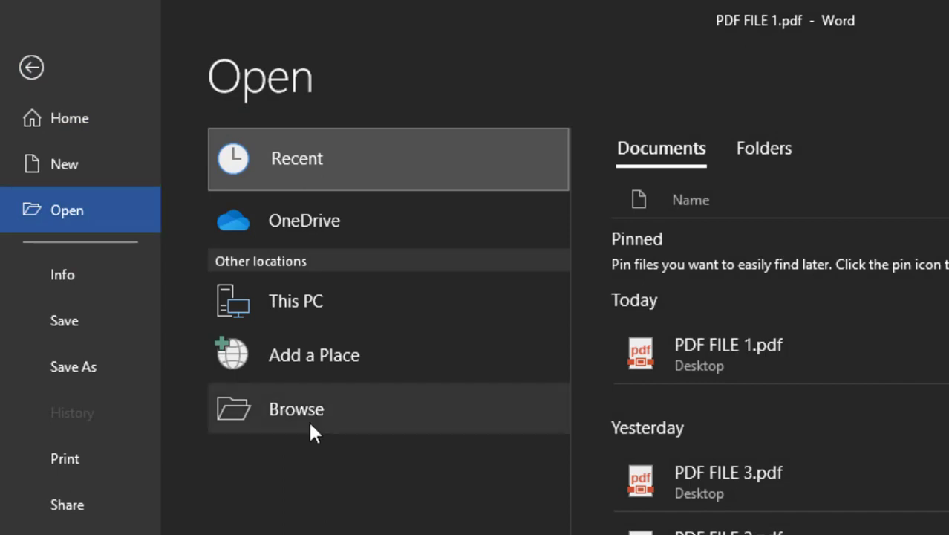
left_click(311, 425)
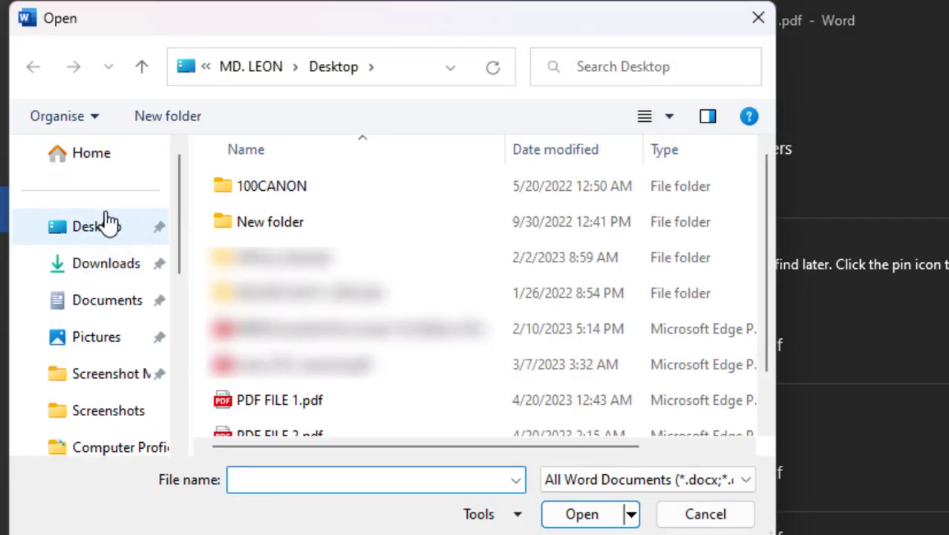
left_click(95, 243)
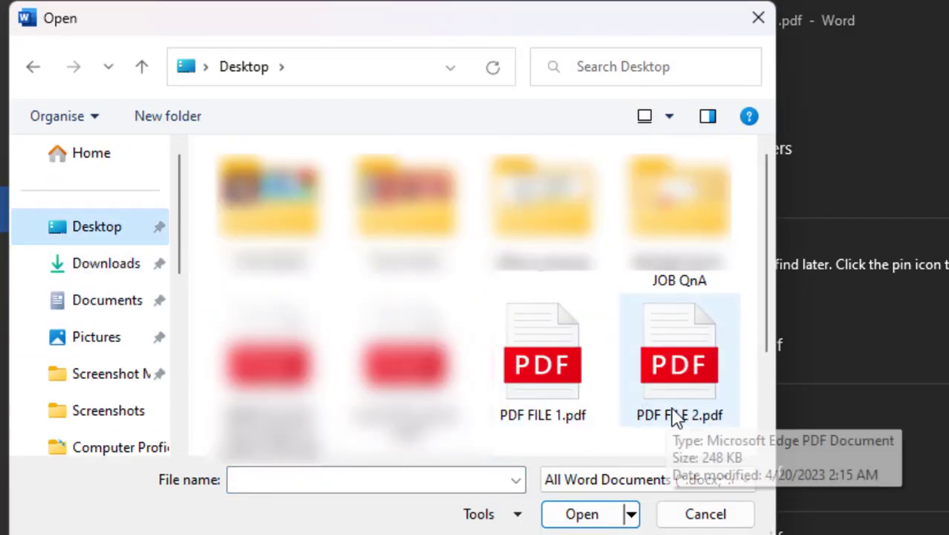
left_click(676, 401)
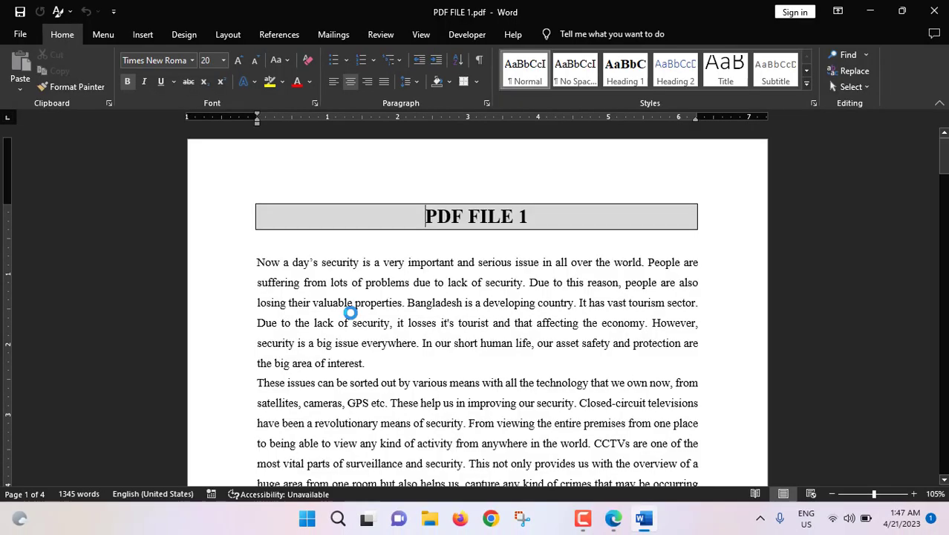
left_click(423, 304)
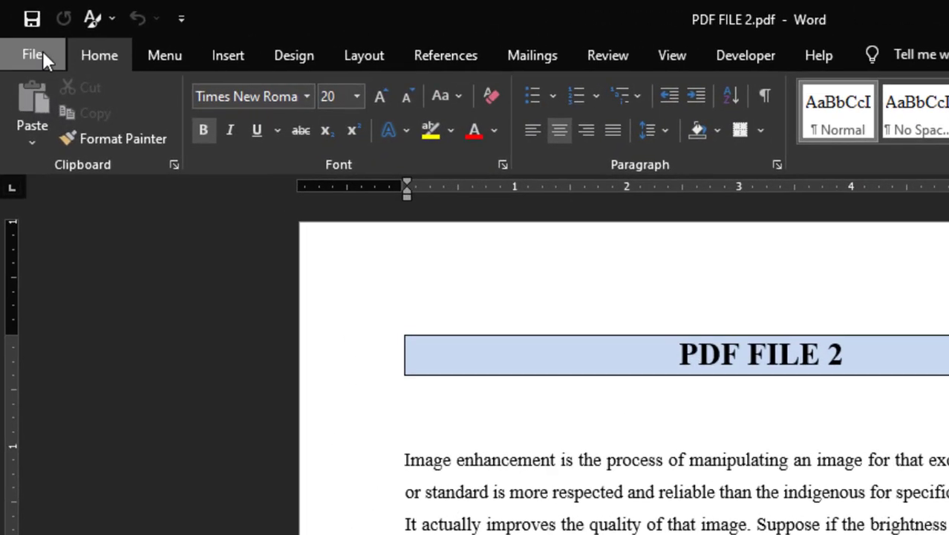
- Open PDF FILE 3.pdf from the Desktop and accept its conversion to an editable document
left_click(21, 34)
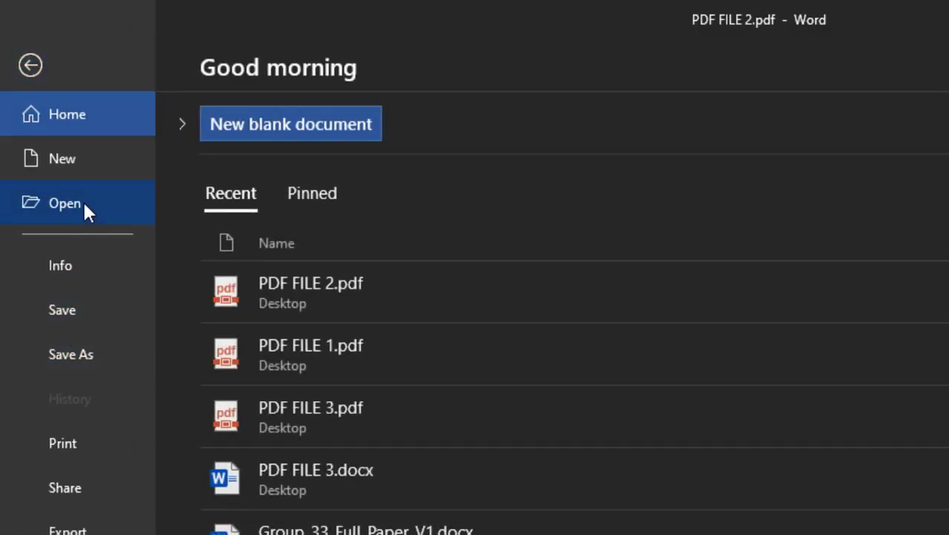
left_click(84, 208)
left_click(221, 397)
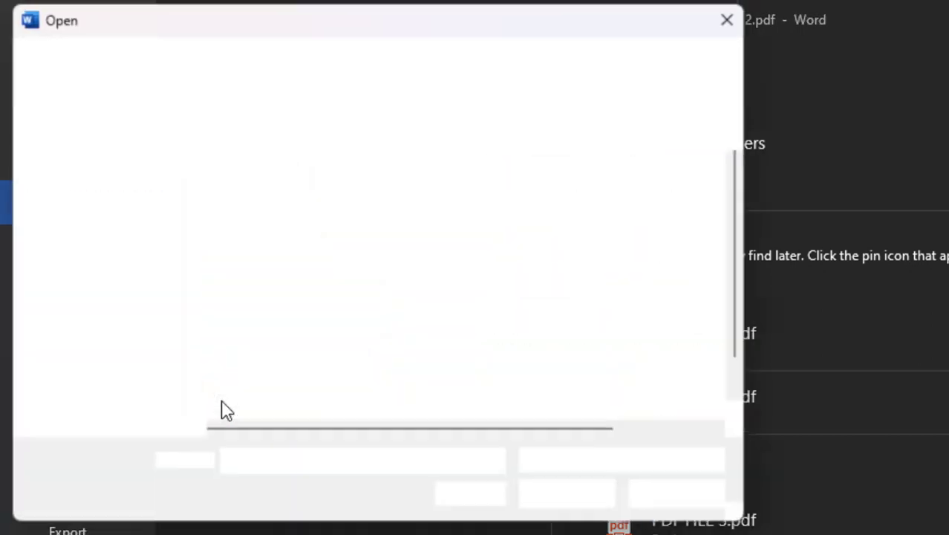
scroll(88, 222, "up", 3)
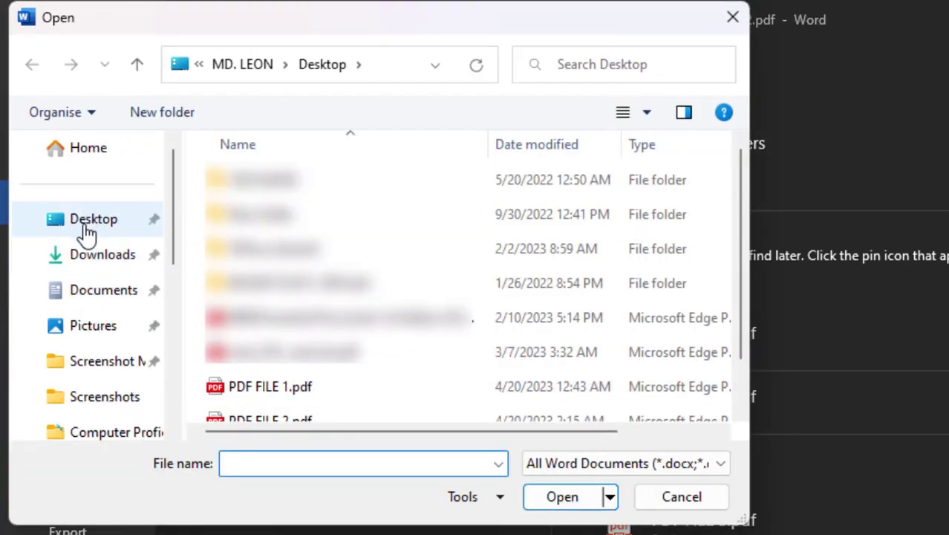
left_click(86, 222)
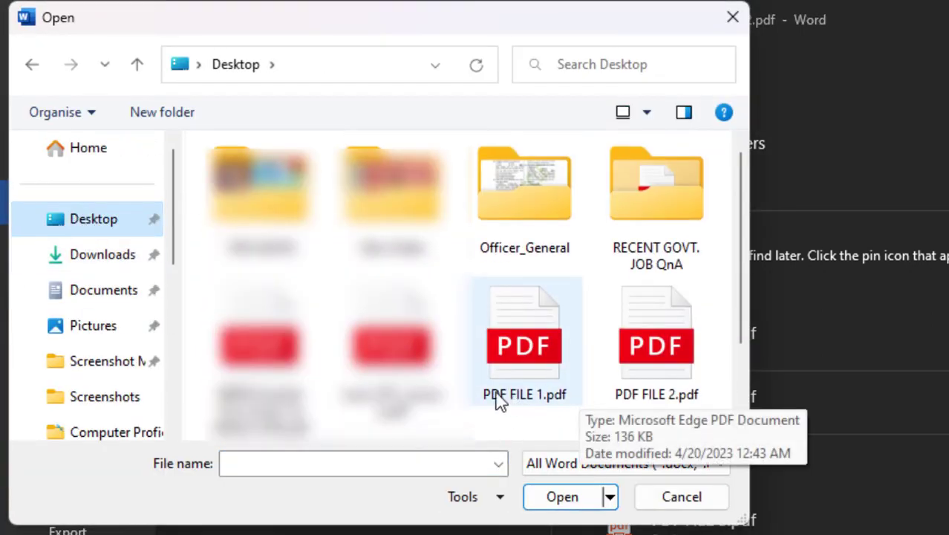
scroll(500, 398, "down", 2)
left_click(279, 394)
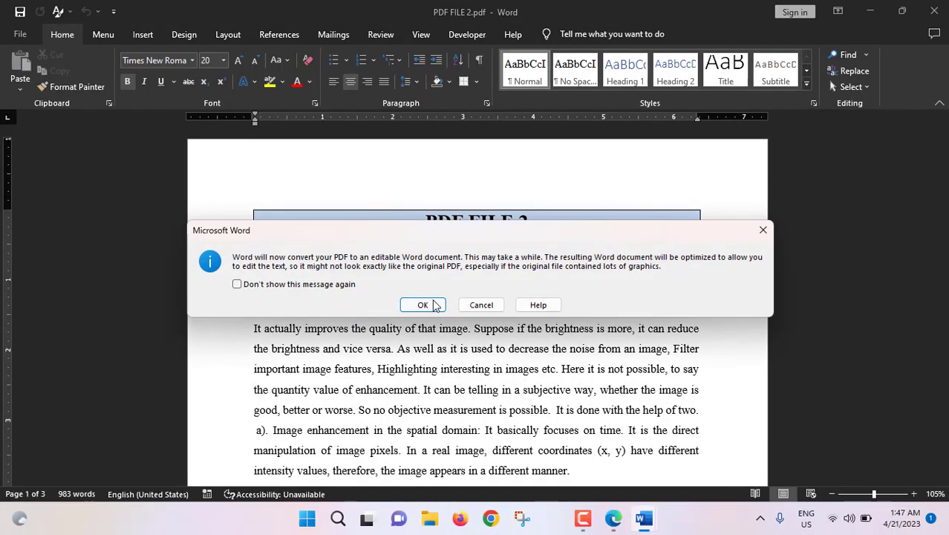
left_click(422, 304)
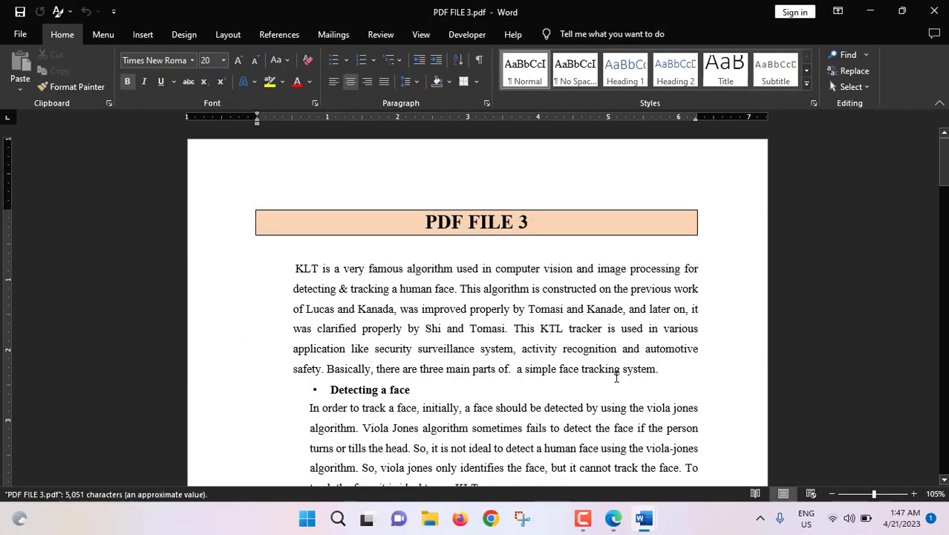
- Place the insertion point at the end of PDF FILE 1's text
mouse_move(644, 526)
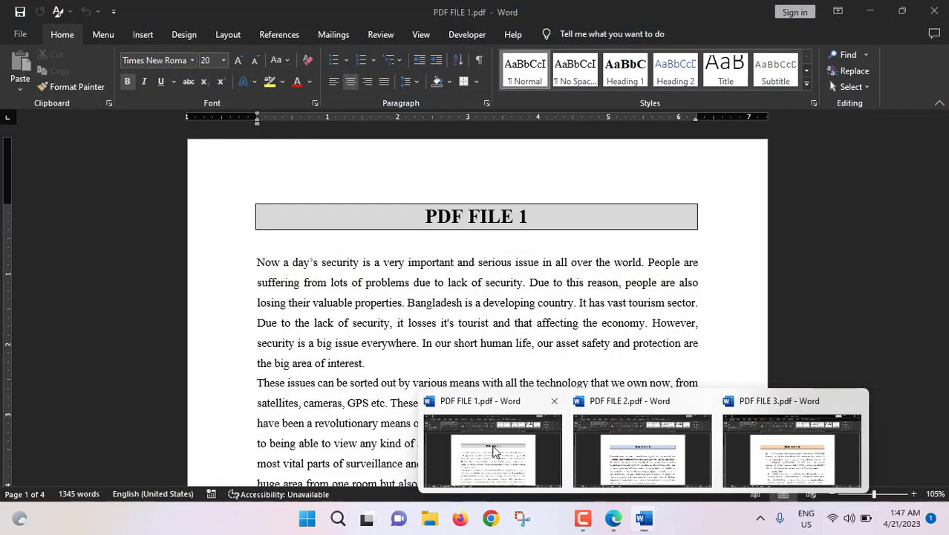
left_click(493, 447)
scroll(451, 389, "down", 15)
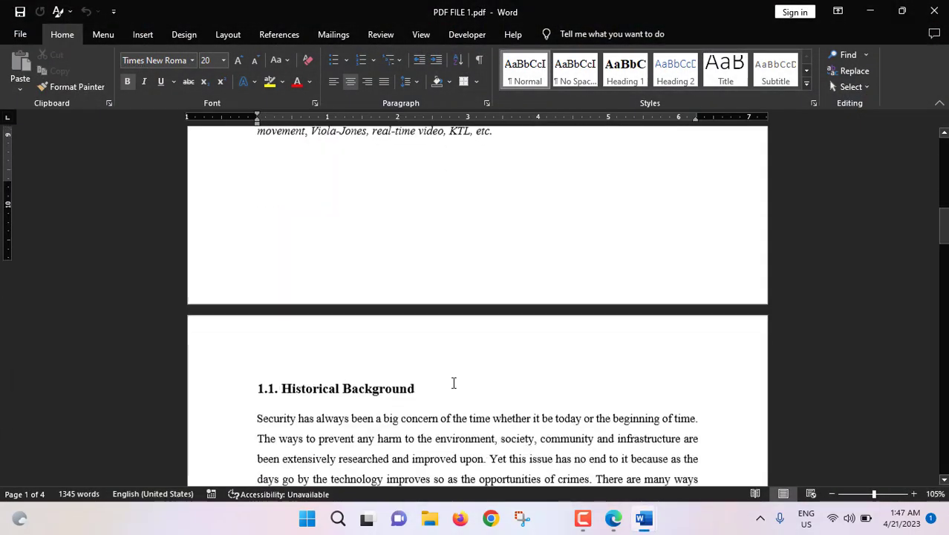
scroll(452, 383, "down", 20)
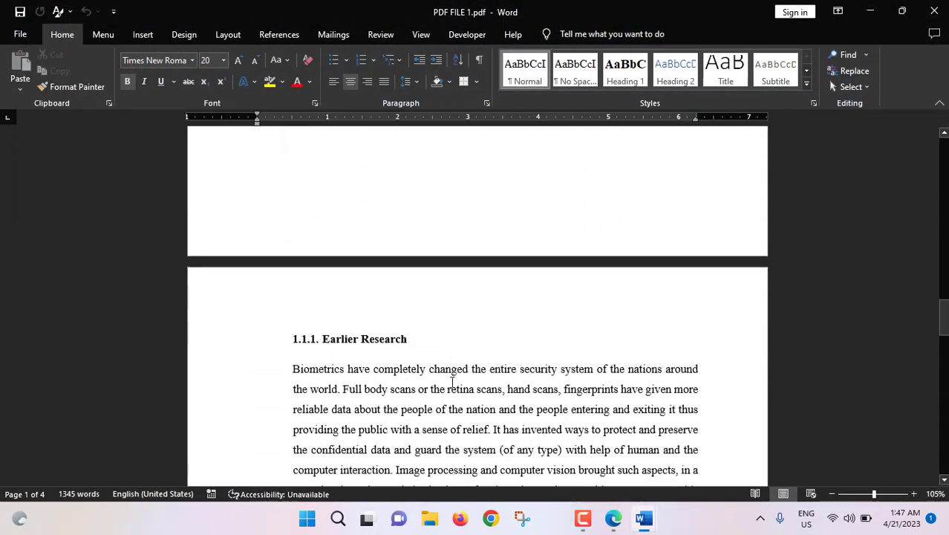
left_click(301, 286)
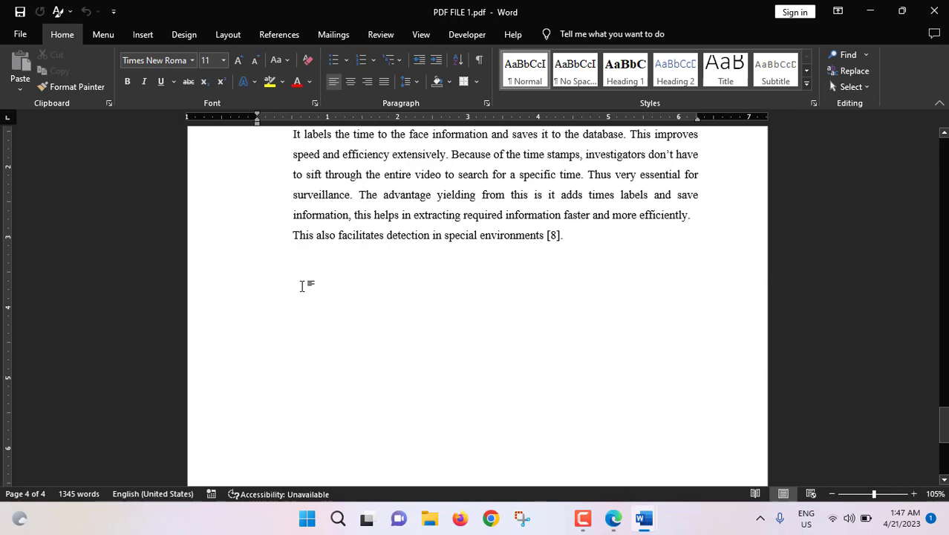
- Copy the entire contents of PDF FILE 2, then return to PDF FILE 1
mouse_move(643, 518)
left_click(616, 479)
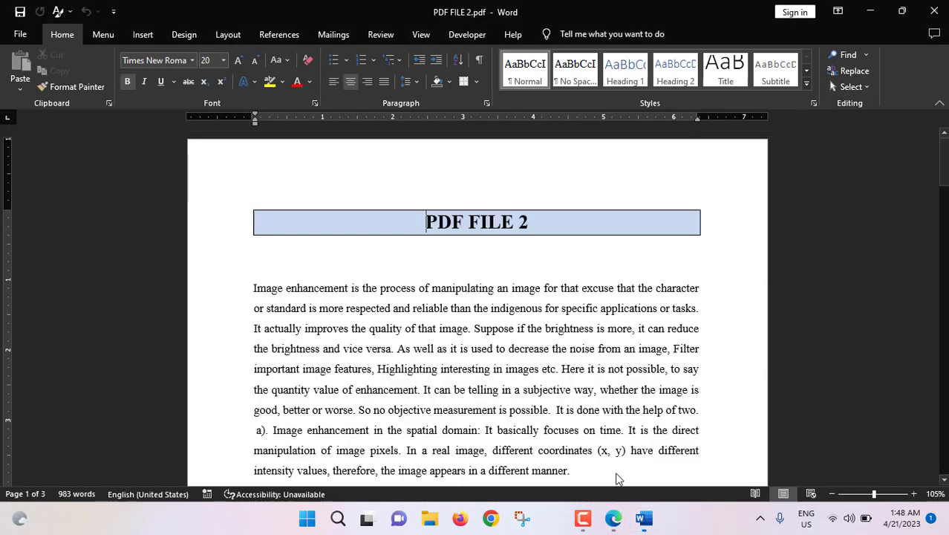
left_click(383, 256)
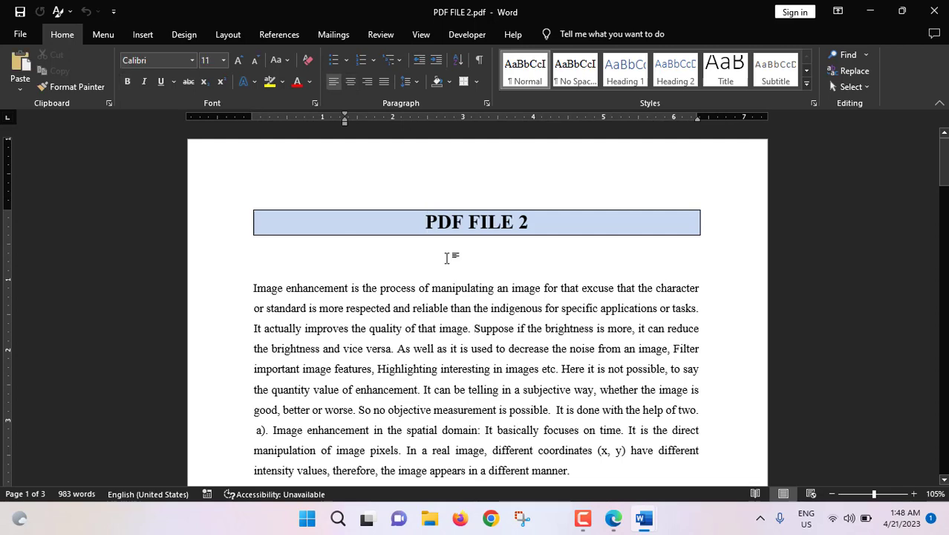
key("ctrl+a")
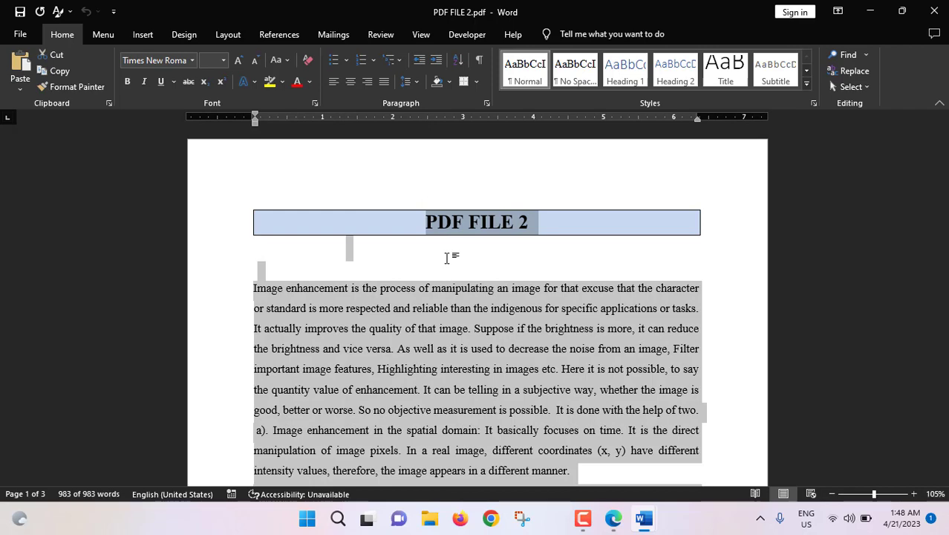
key("ctrl+c")
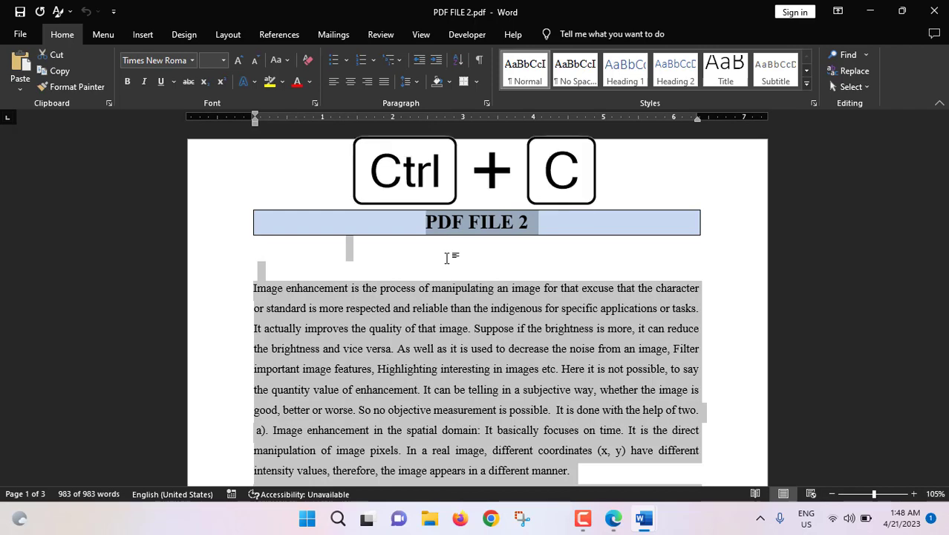
mouse_move(644, 519)
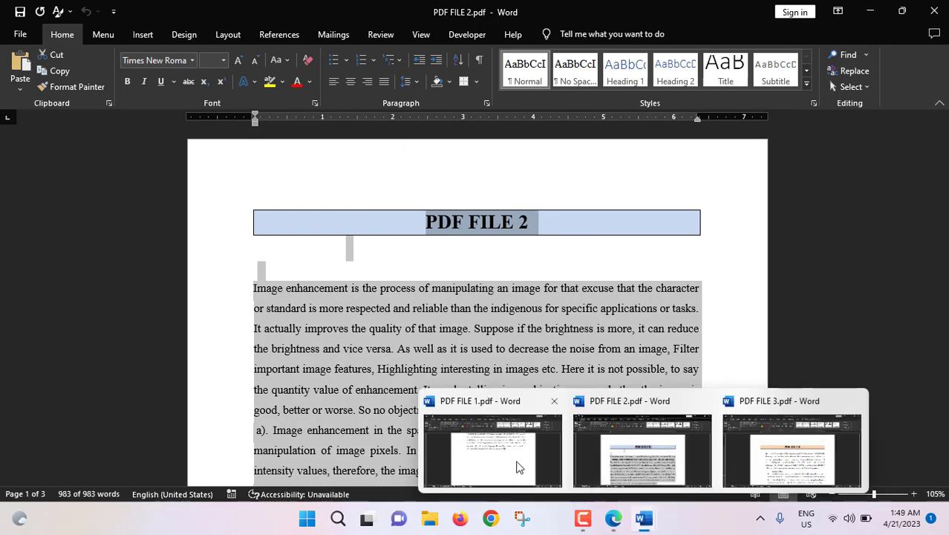
left_click(519, 465)
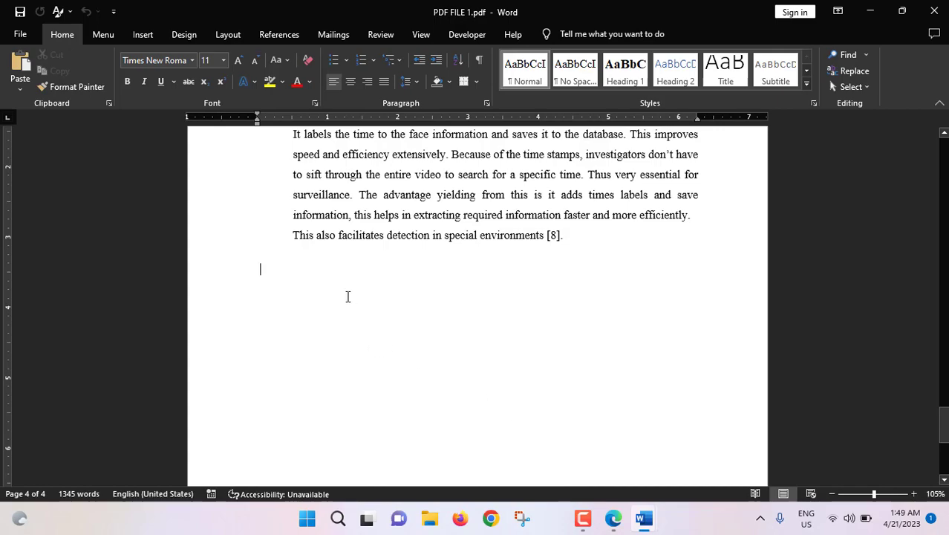
- Paste PDF FILE 2's contents at the end of PDF FILE 1, then scroll to check
key("ctrl+v")
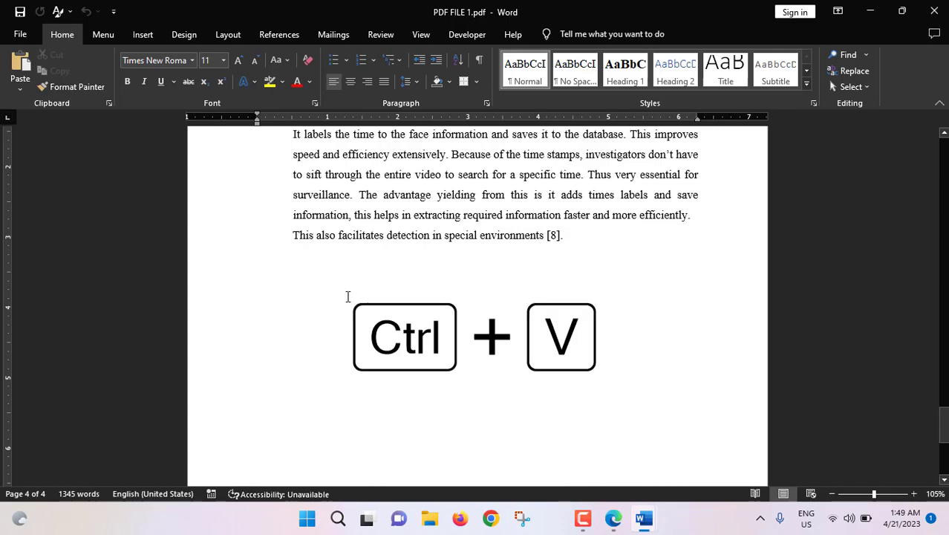
scroll(397, 328, "up", 8)
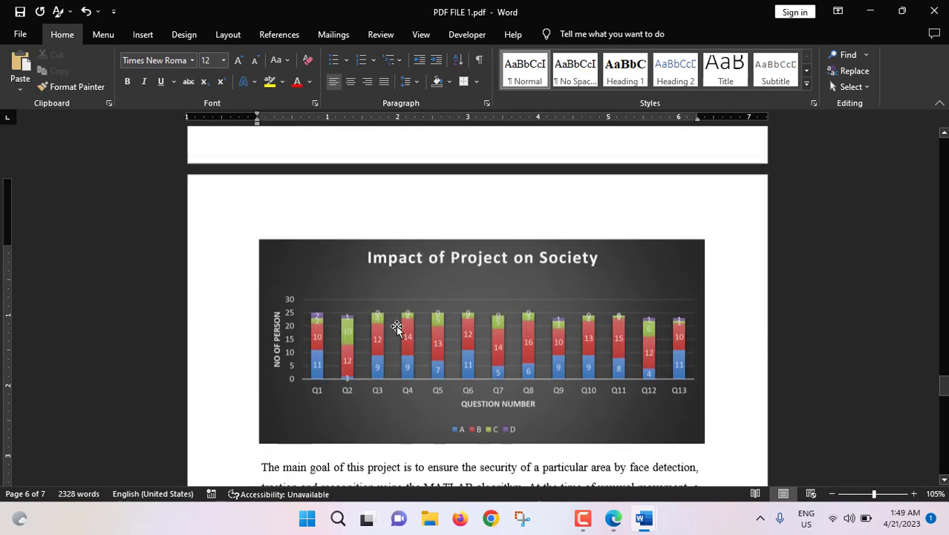
scroll(398, 328, "up", 15)
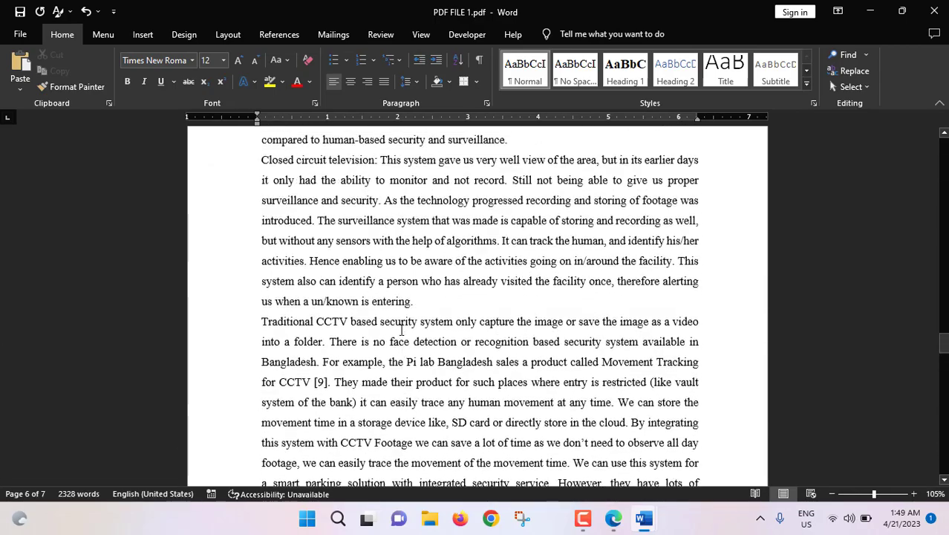
scroll(401, 330, "up", 20)
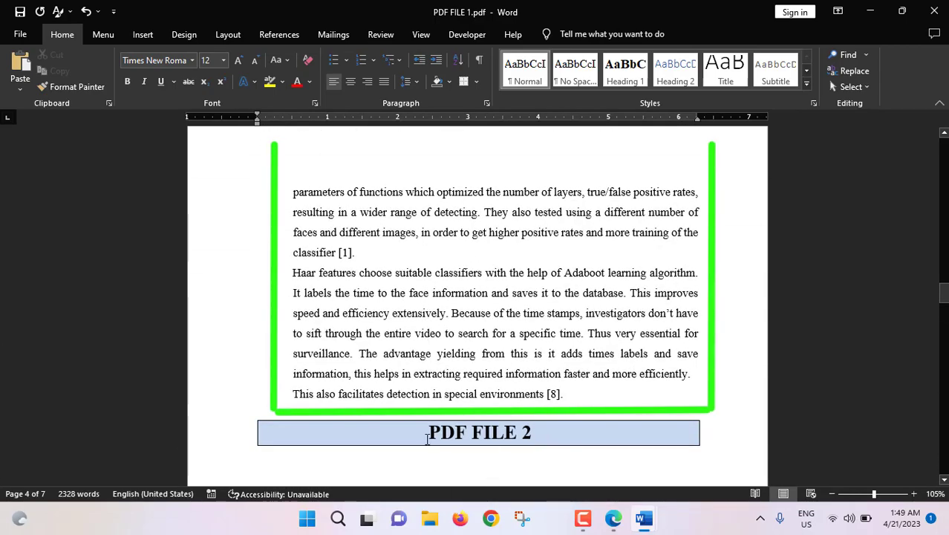
scroll(457, 436, "down", 10)
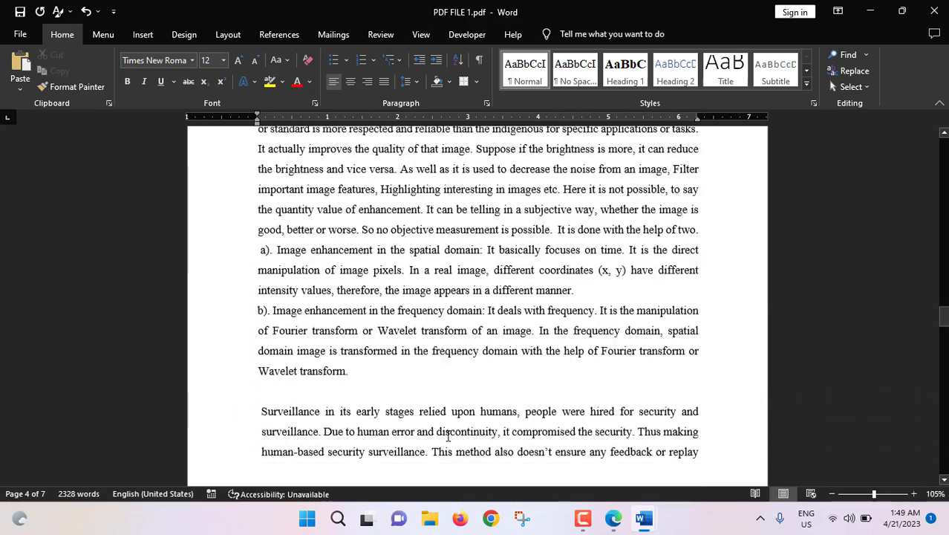
scroll(448, 435, "down", 12)
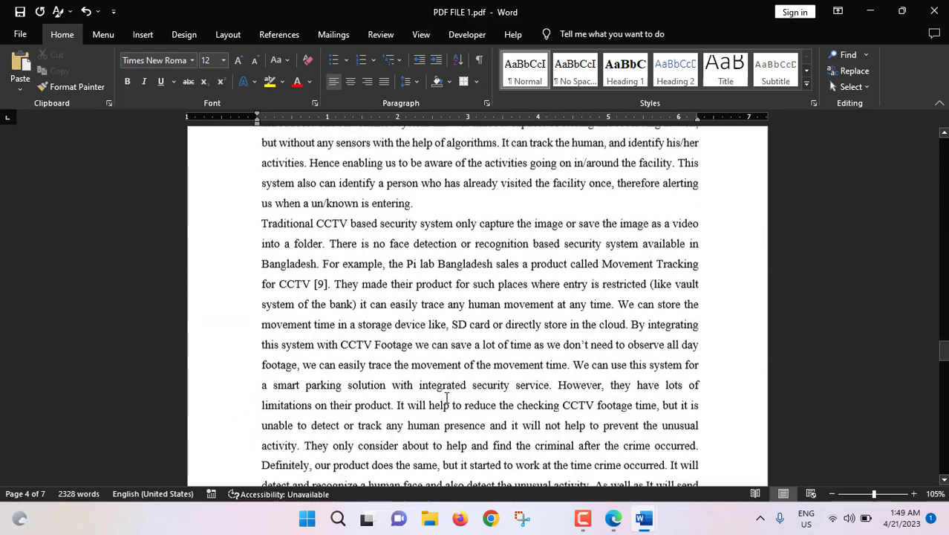
scroll(390, 348, "down", 10)
- Put the cursor after the pasted text, copy all of PDF FILE 3, and return to PDF FILE 1
left_click(303, 296)
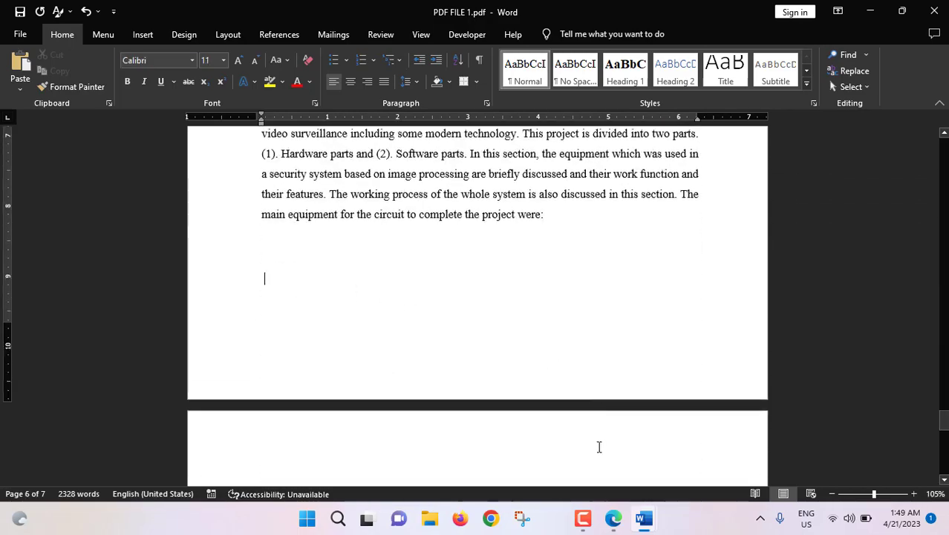
left_click(643, 524)
left_click(787, 457)
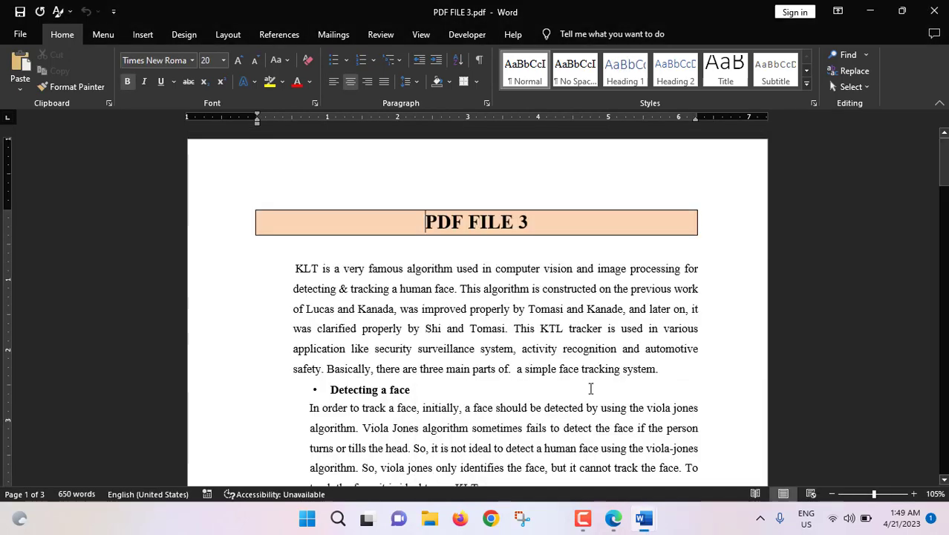
key("ctrl+a")
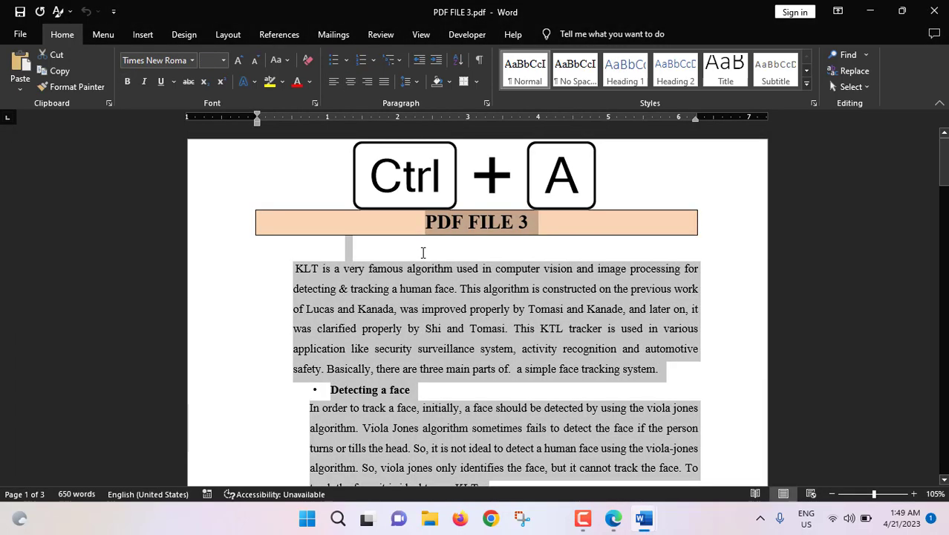
key("ctrl+c")
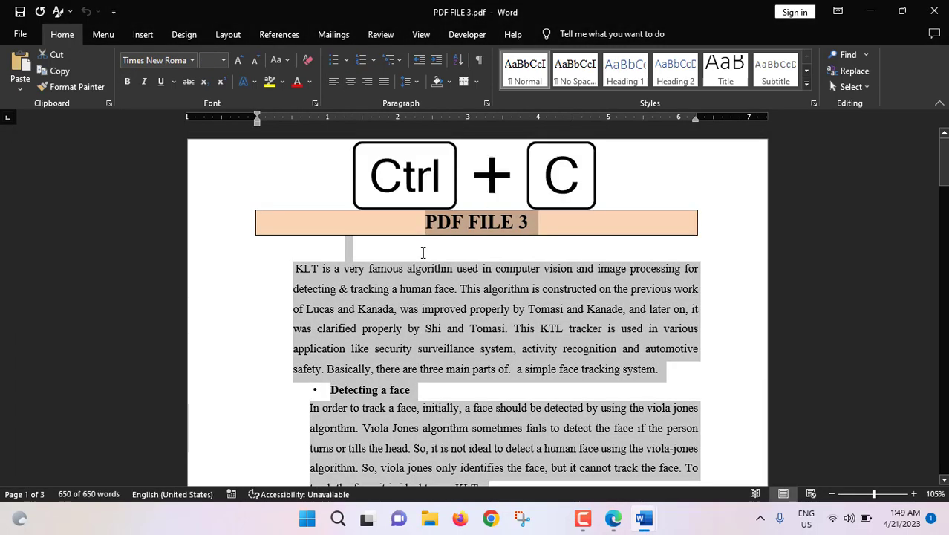
mouse_move(644, 517)
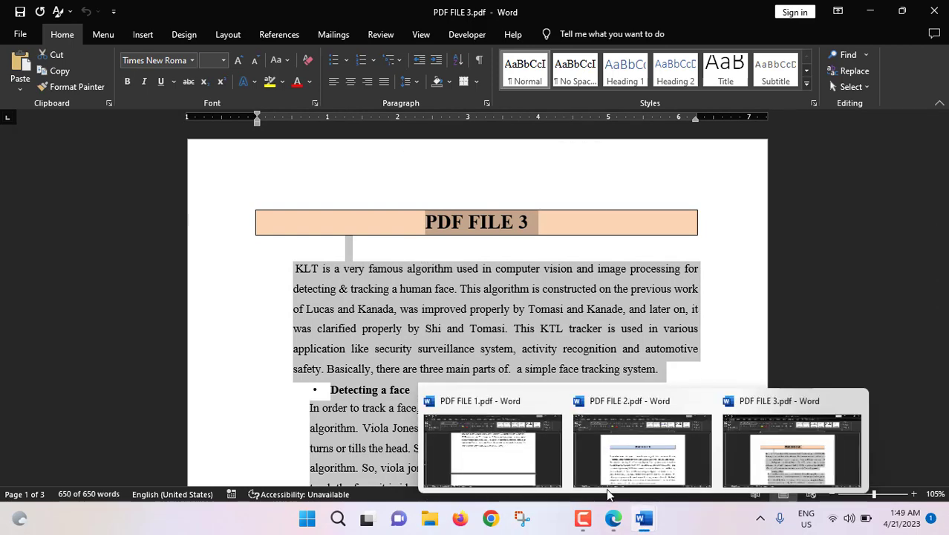
left_click(508, 455)
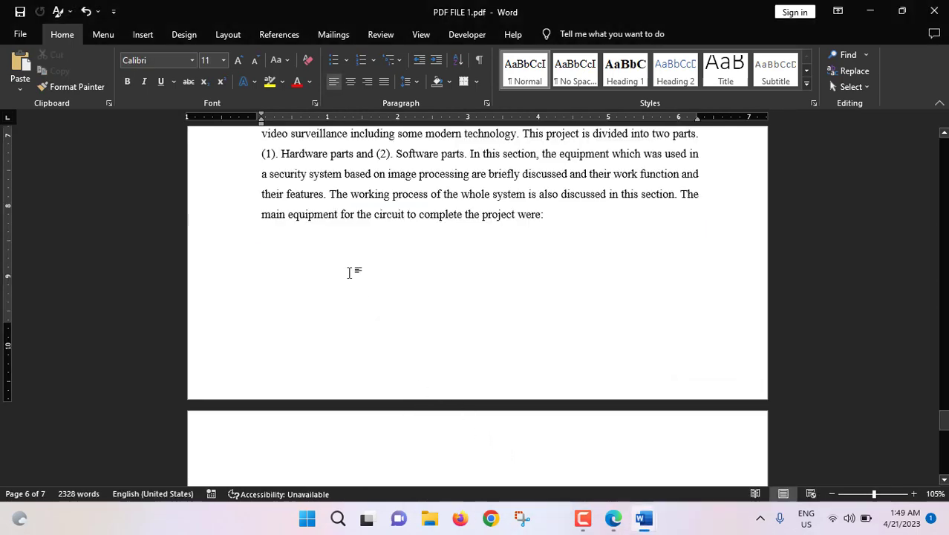
- Paste PDF FILE 3 after PDF FILE 2's text and review the 9-page document
key("ctrl+v")
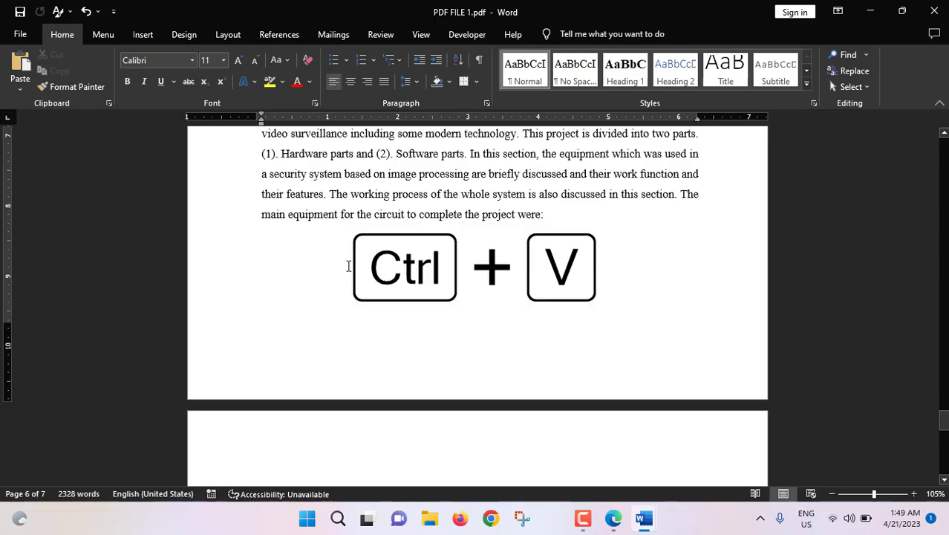
left_click_drag(944, 449, 943, 145)
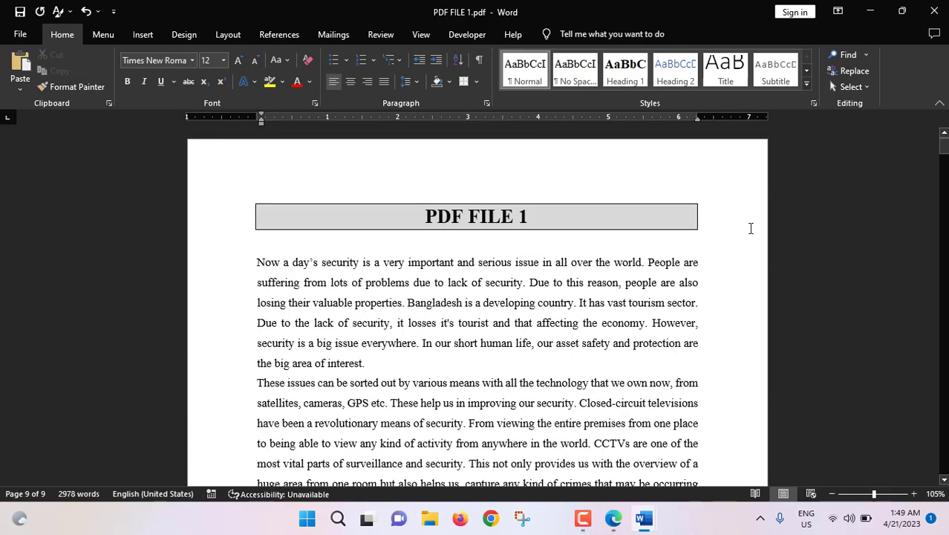
scroll(481, 316, "down", 12)
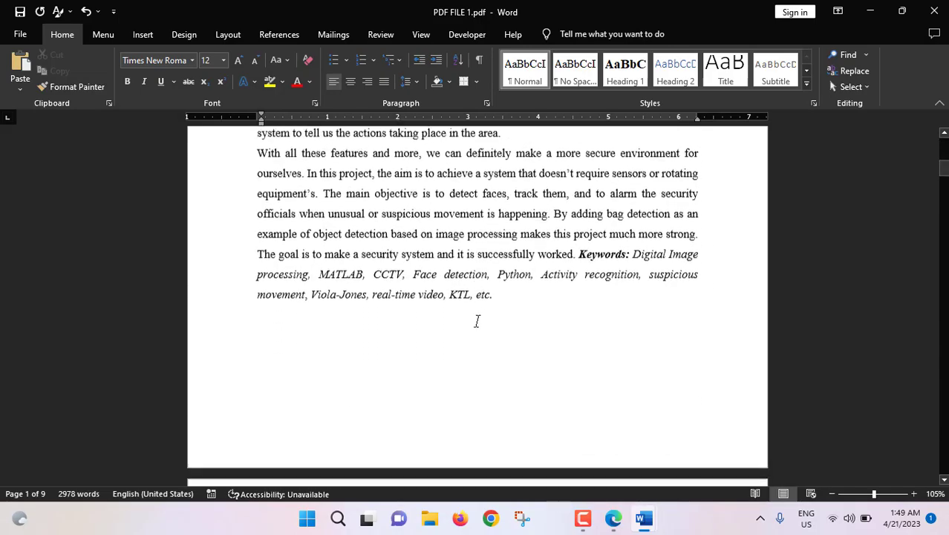
scroll(477, 321, "down", 20)
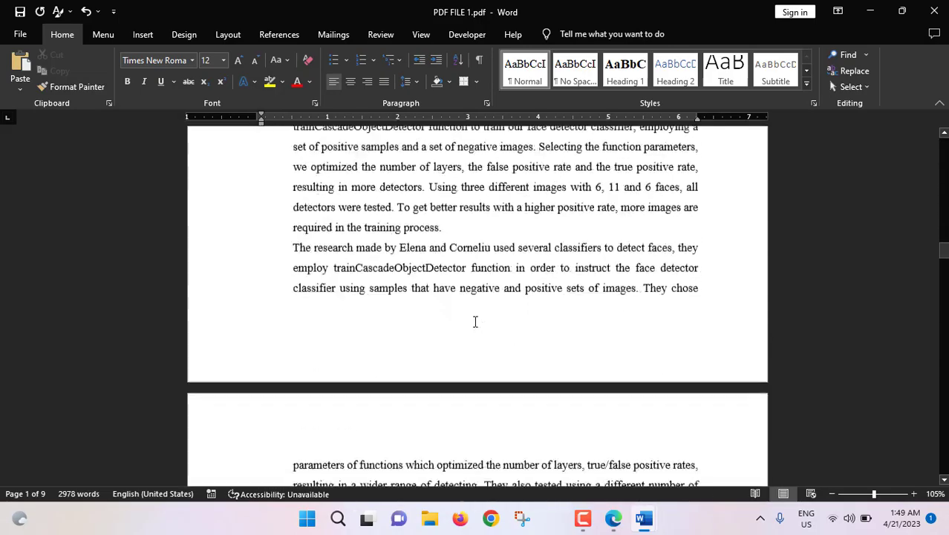
scroll(513, 250, "down", 15)
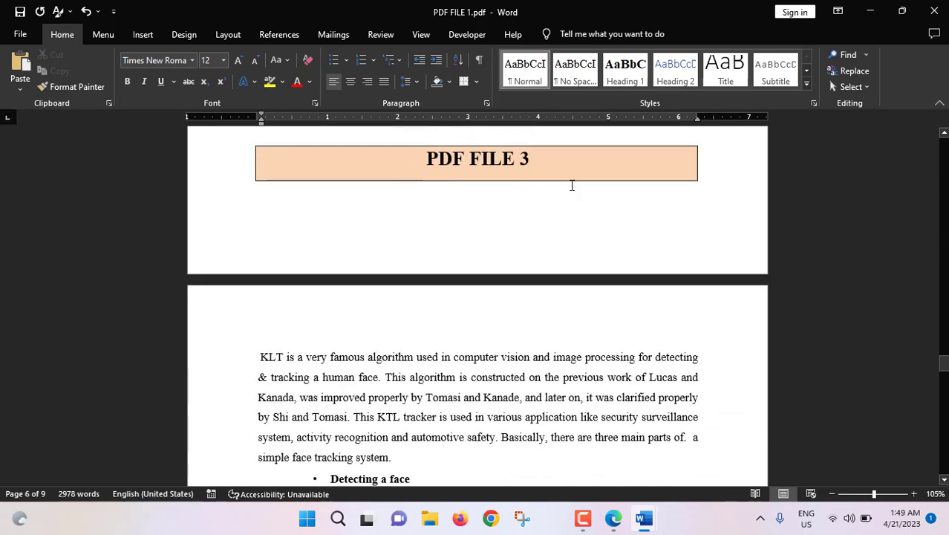
scroll(572, 184, "down", 6)
scroll(540, 329, "up", 8)
left_click_drag(943, 357, 943, 137)
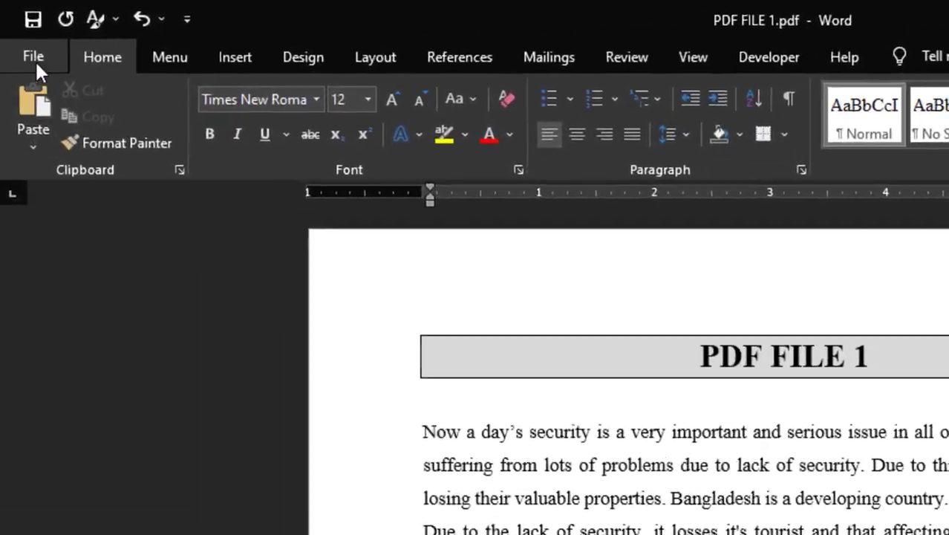
- Save the merged document to the Desktop as 'Combined PDF' with type PDF (*.pdf)
left_click(35, 59)
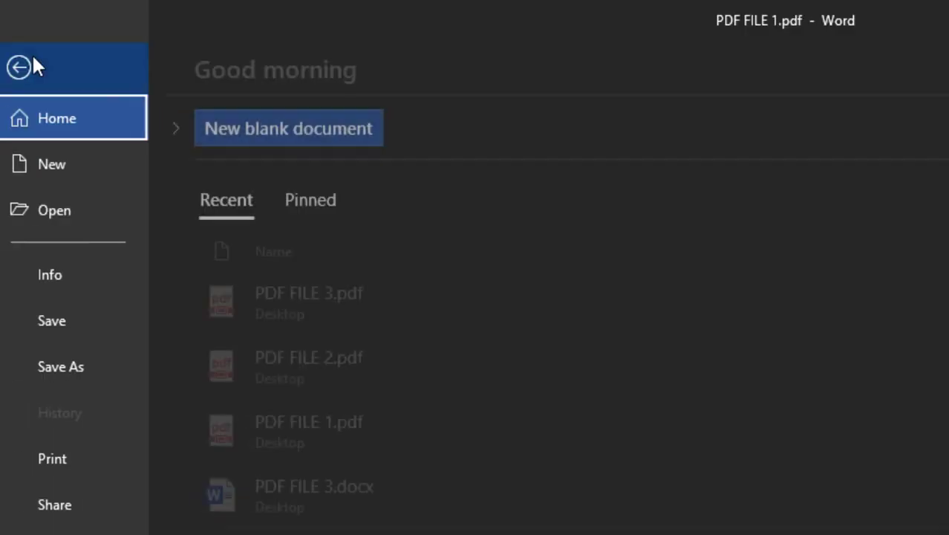
left_click(46, 368)
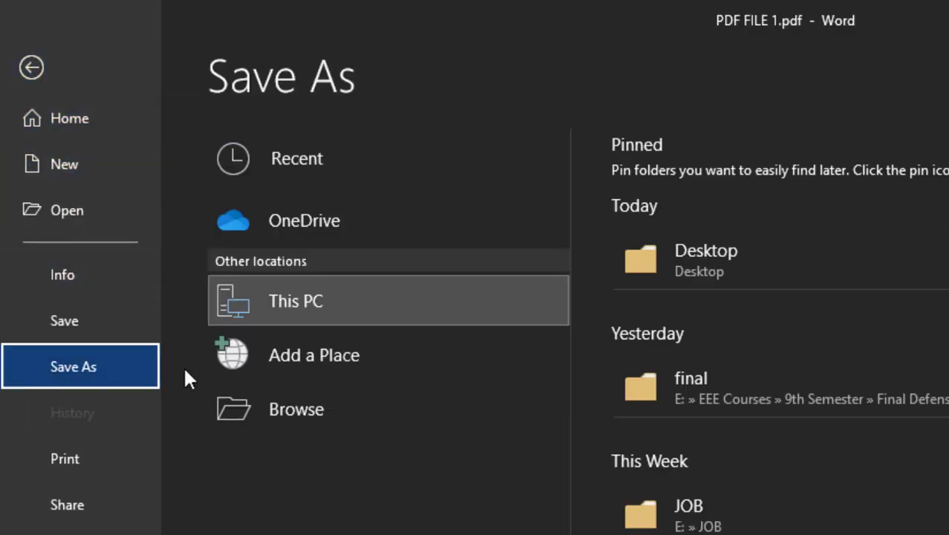
left_click(322, 410)
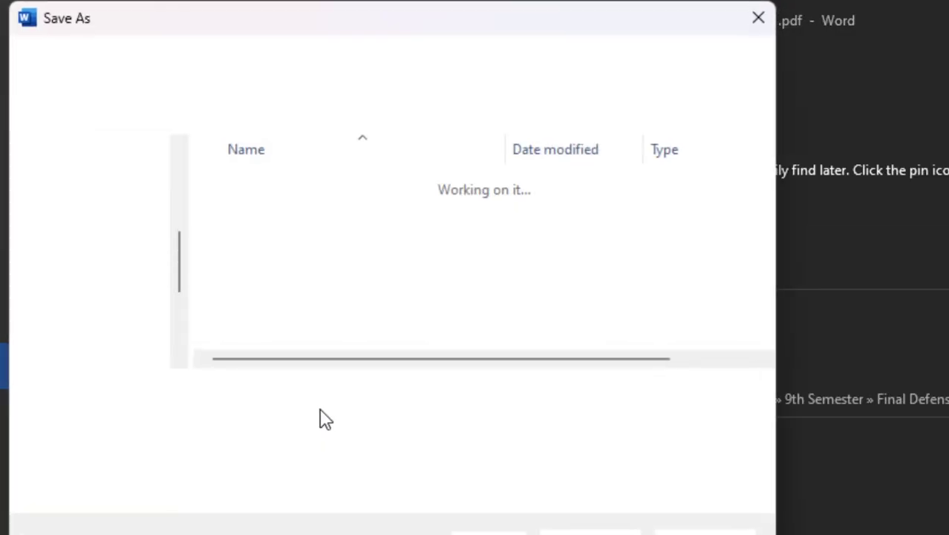
scroll(104, 232, "up", 3)
left_click(100, 226)
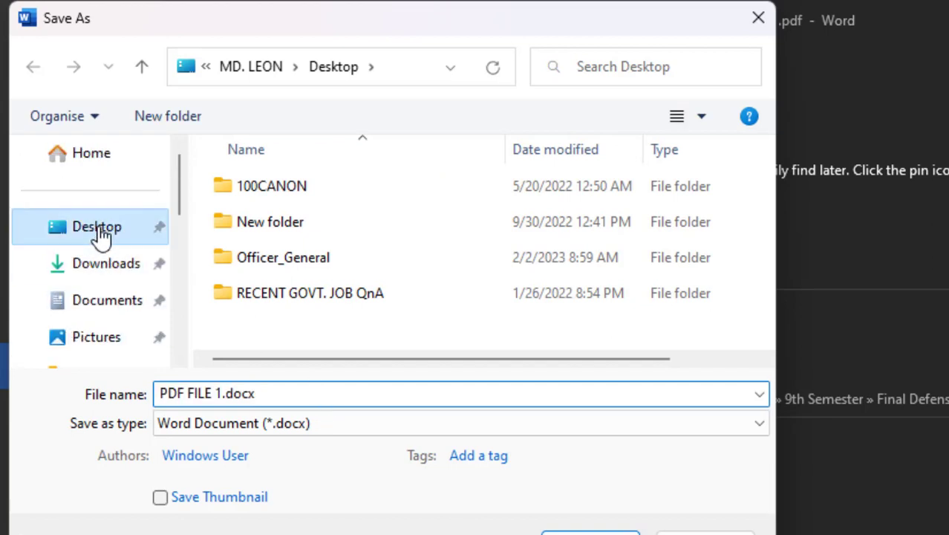
triple_click(275, 393)
type("Combined PDF")
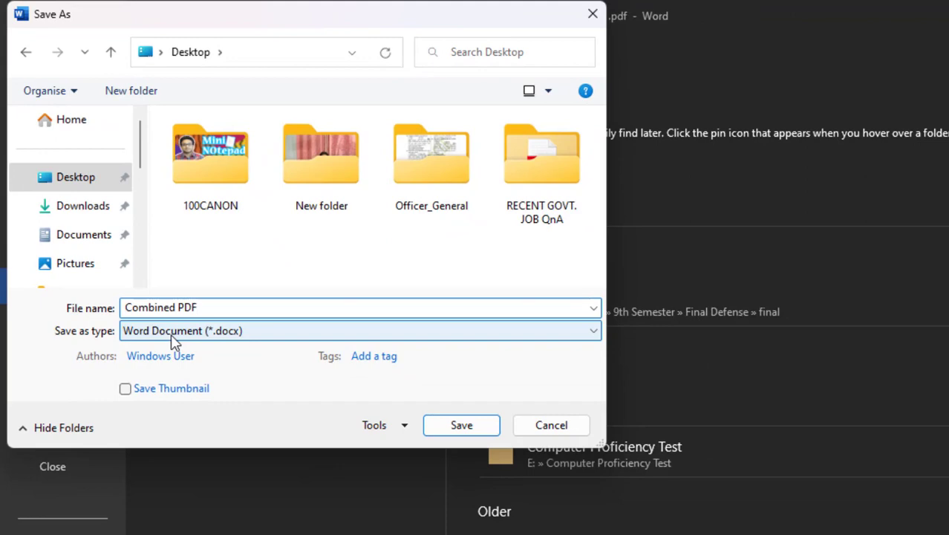
left_click(219, 426)
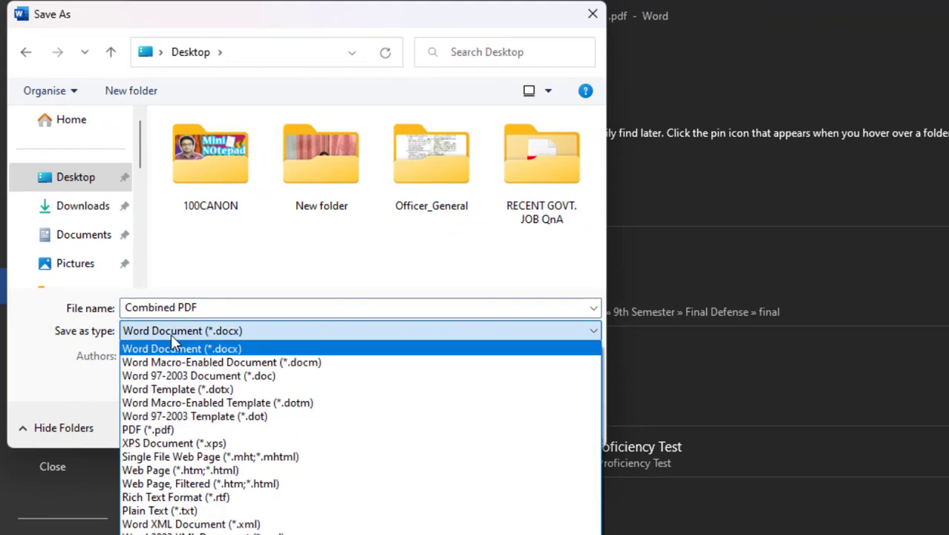
left_click(152, 430)
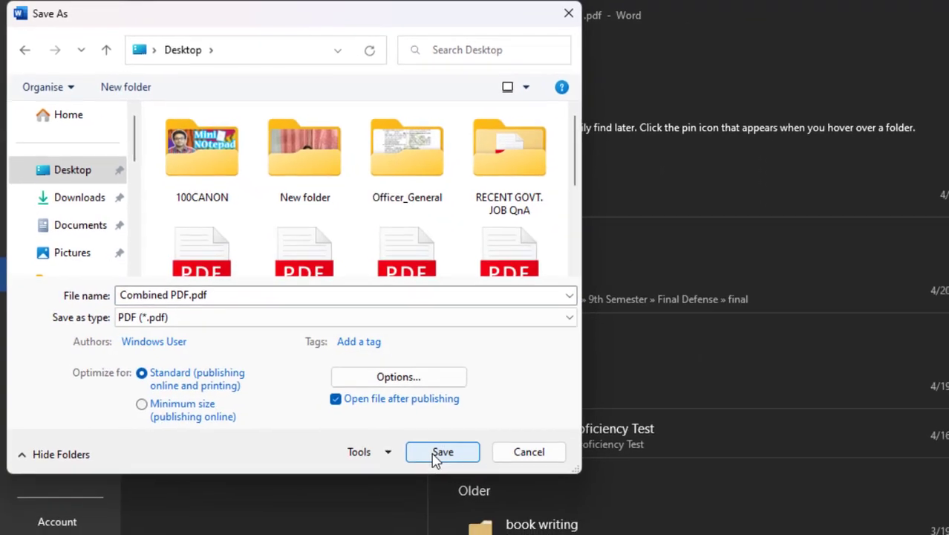
left_click(441, 453)
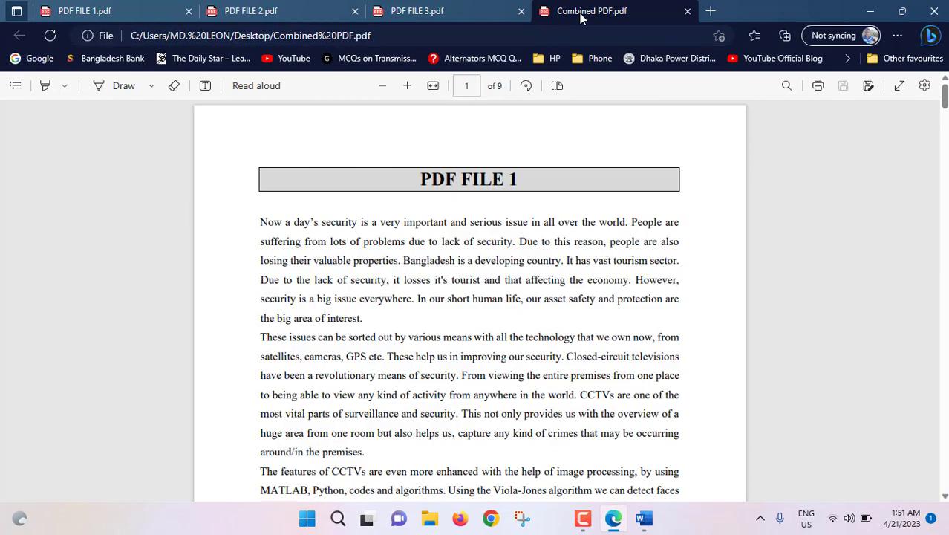
scroll(822, 239, "down", 20)
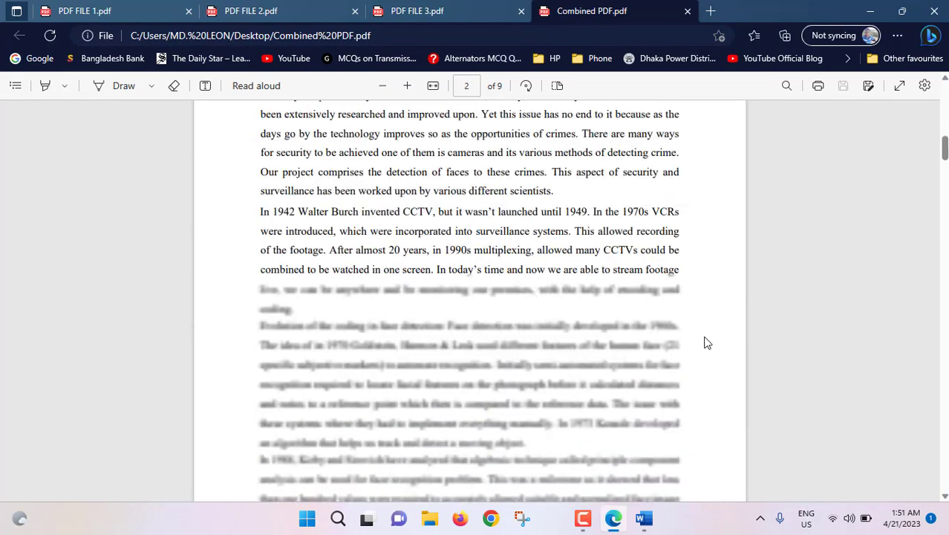
scroll(534, 238, "up", 3)
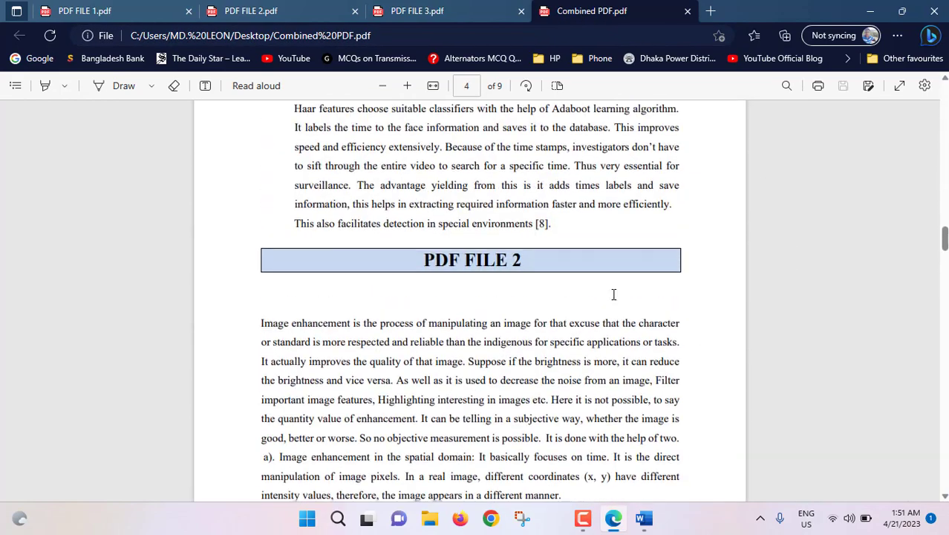
scroll(614, 295, "down", 12)
scroll(616, 322, "down", 8)
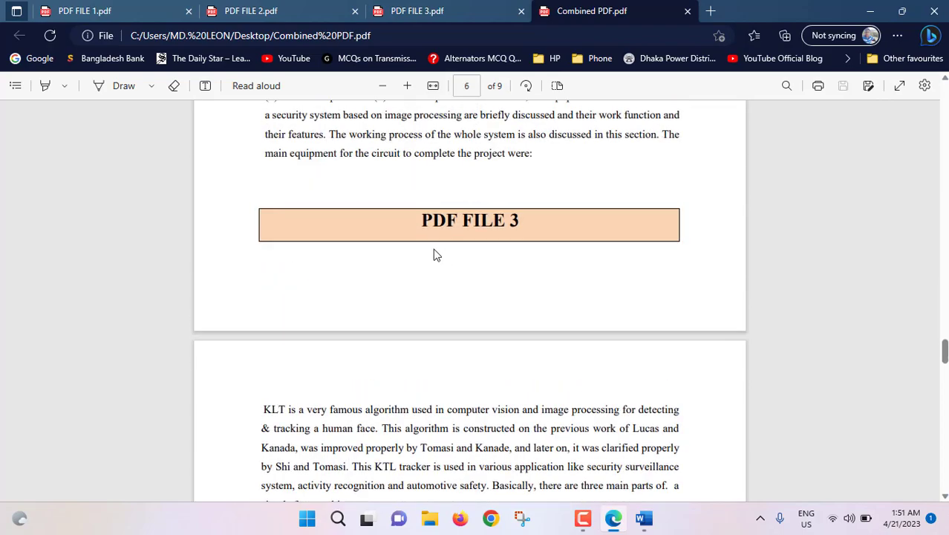
scroll(603, 297, "down", 8)
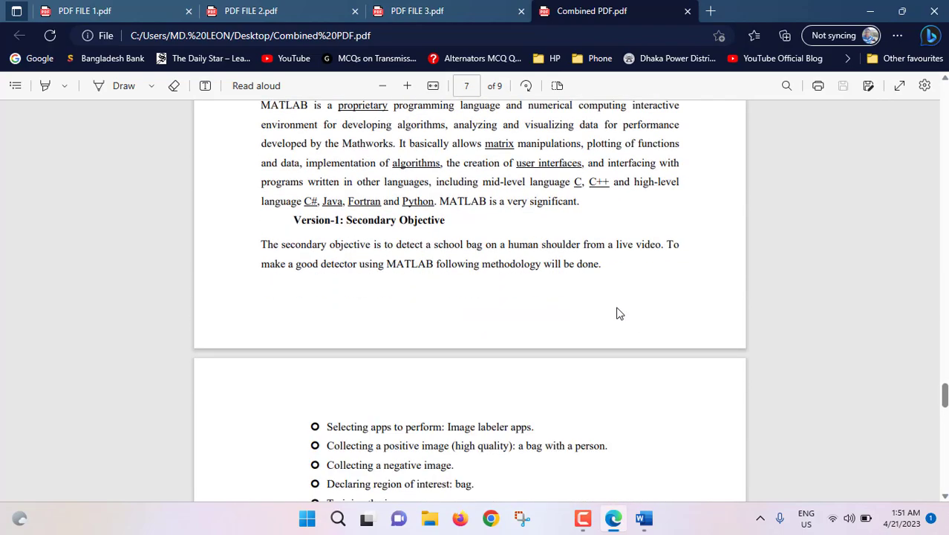
scroll(617, 312, "up", 5)
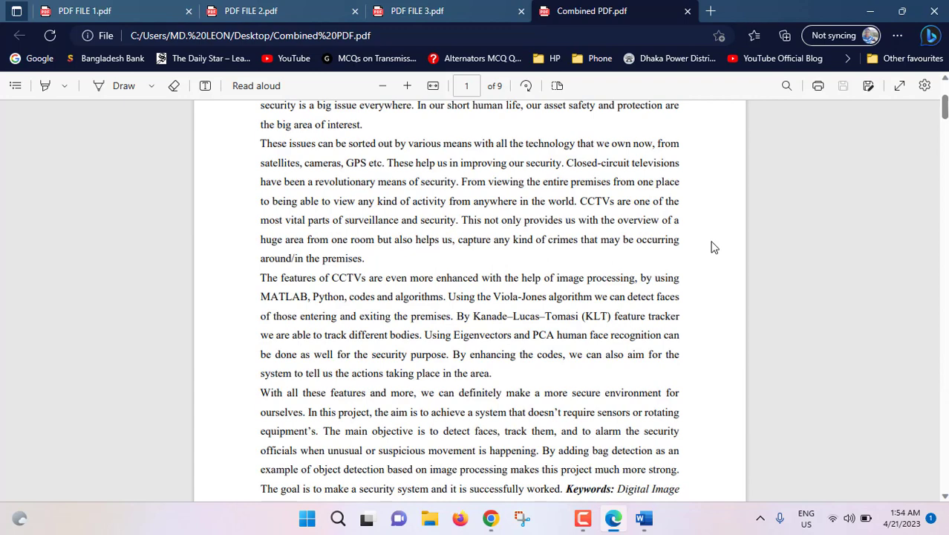
- Minimize Edge and the Word windows, then launch Chrome and maximize it
left_click(870, 10)
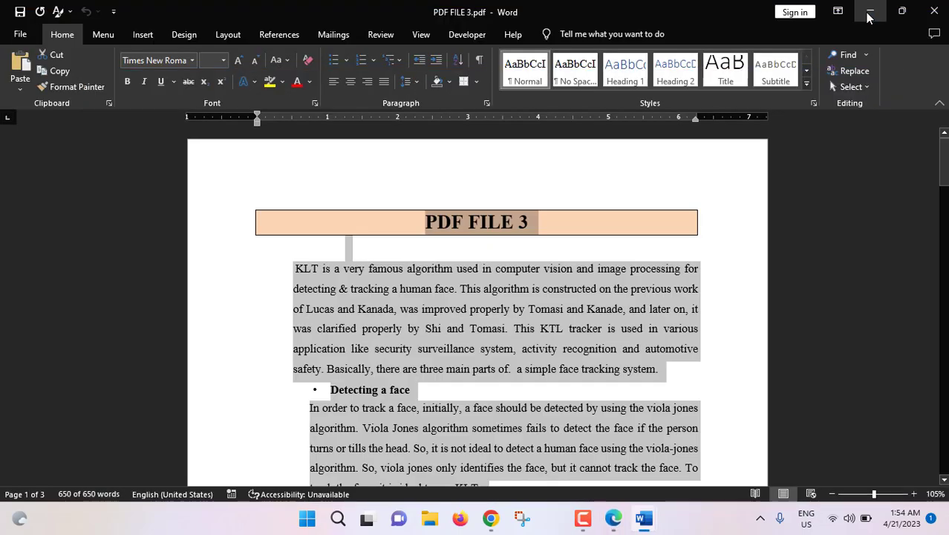
left_click(871, 12)
left_click(870, 12)
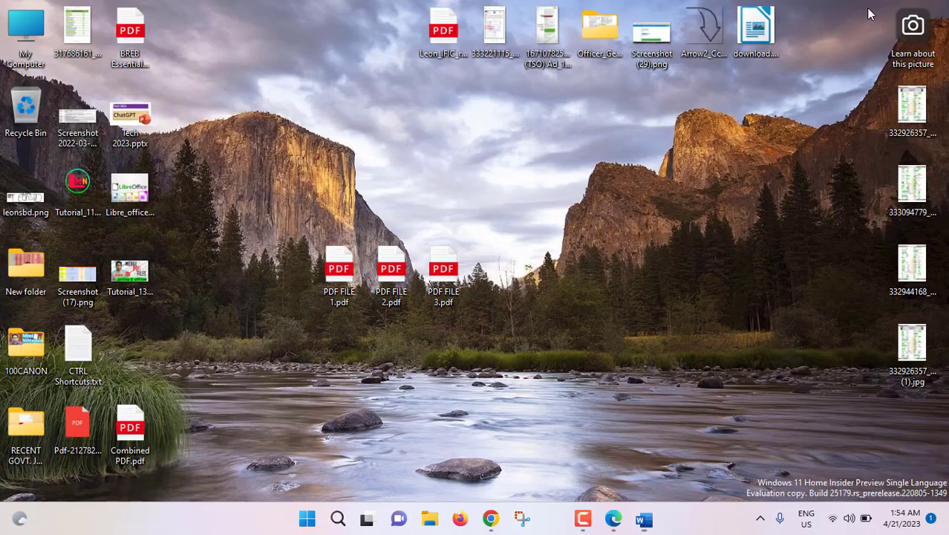
left_click(494, 523)
left_click(710, 152)
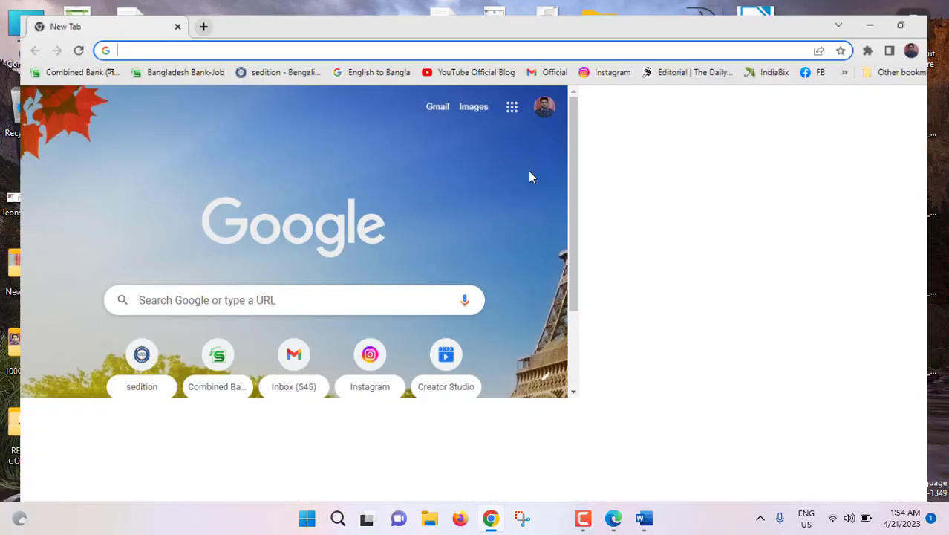
- Search Google for 'pdf merge online'
left_click(435, 294)
type("pdf")
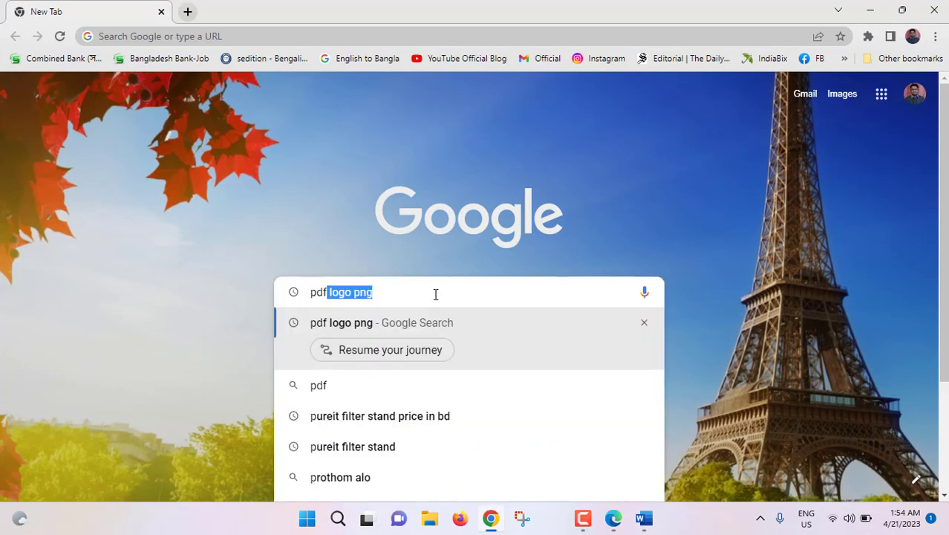
type("e onlin")
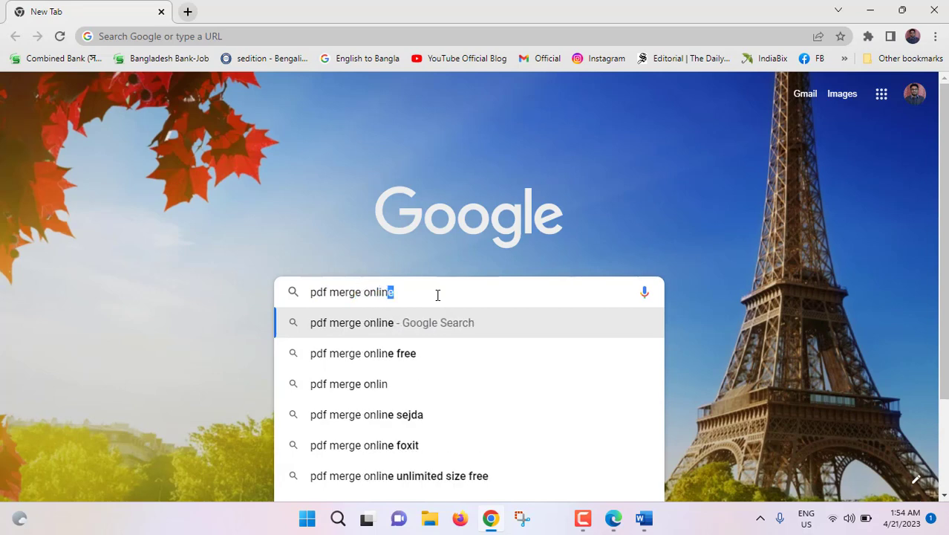
type("e")
key("Return")
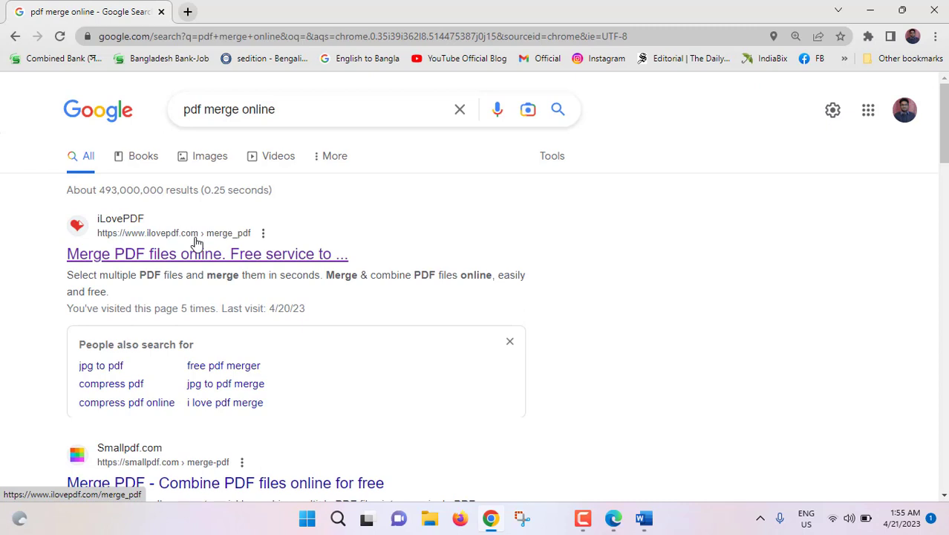
- Upload PDF FILE 1, PDF FILE 2 and PDF FILE 3 from the Desktop to iLovePDF's Merge PDF page
left_click(140, 256)
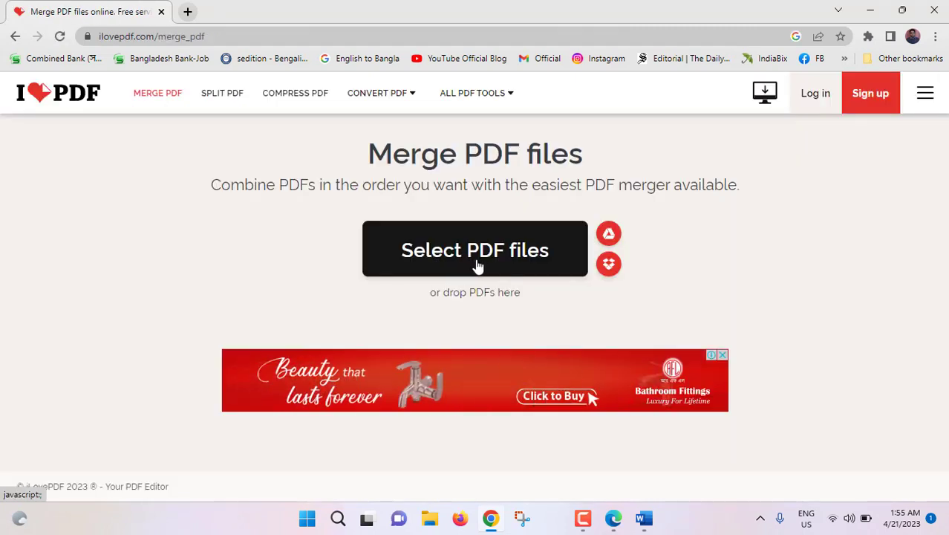
left_click(478, 264)
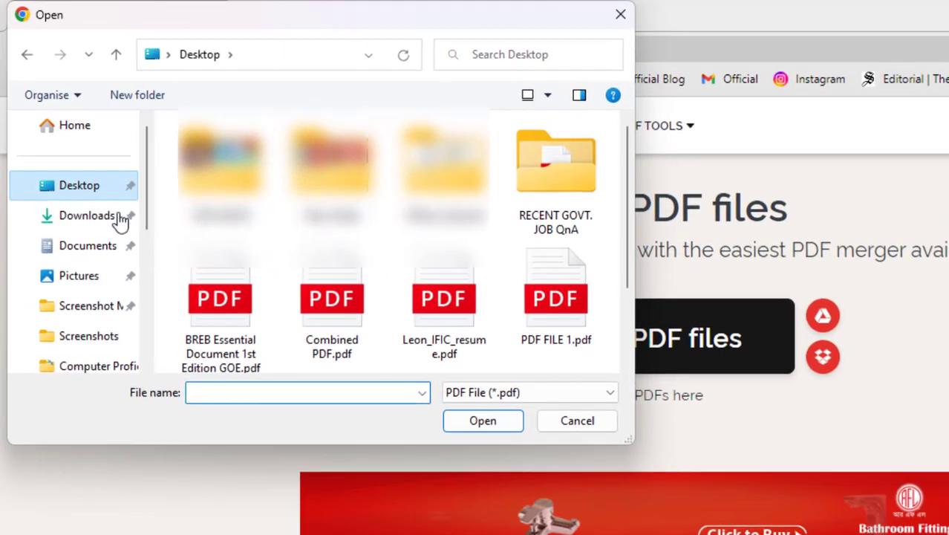
scroll(364, 227, "down", 3)
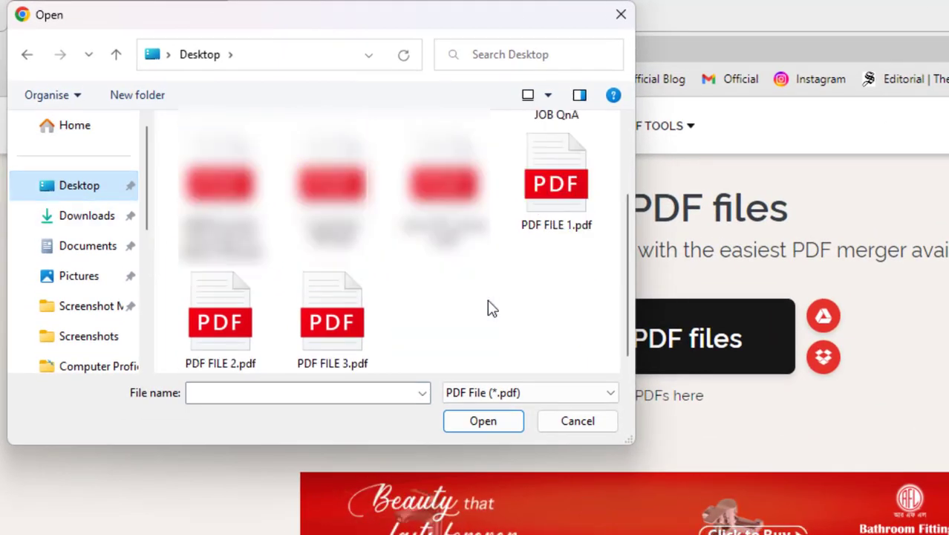
left_click(547, 213)
left_click(248, 343, "ctrl")
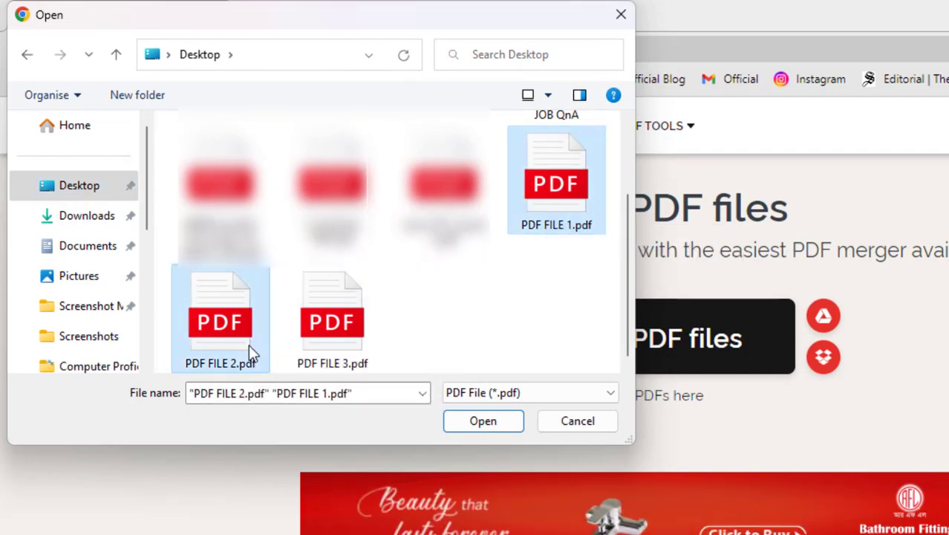
left_click(332, 335, "ctrl")
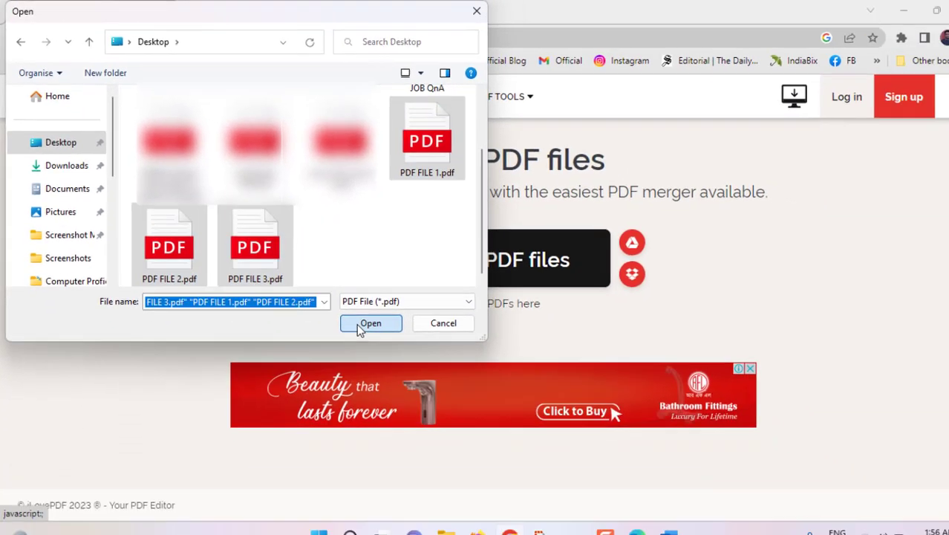
left_click(473, 425)
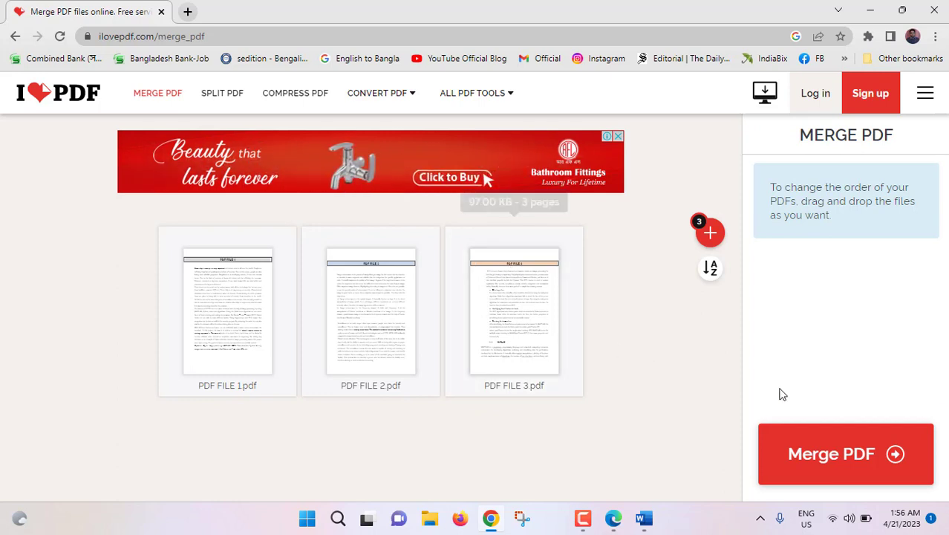
- Merge the three PDFs and bring up the options for the downloaded PDF FILE 1_merged.pdf
left_click(864, 461)
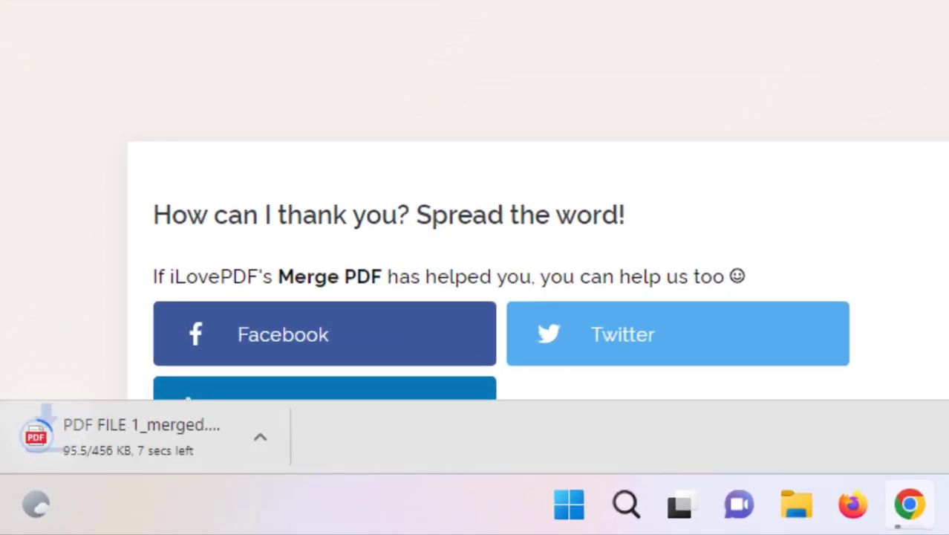
right_click(188, 438)
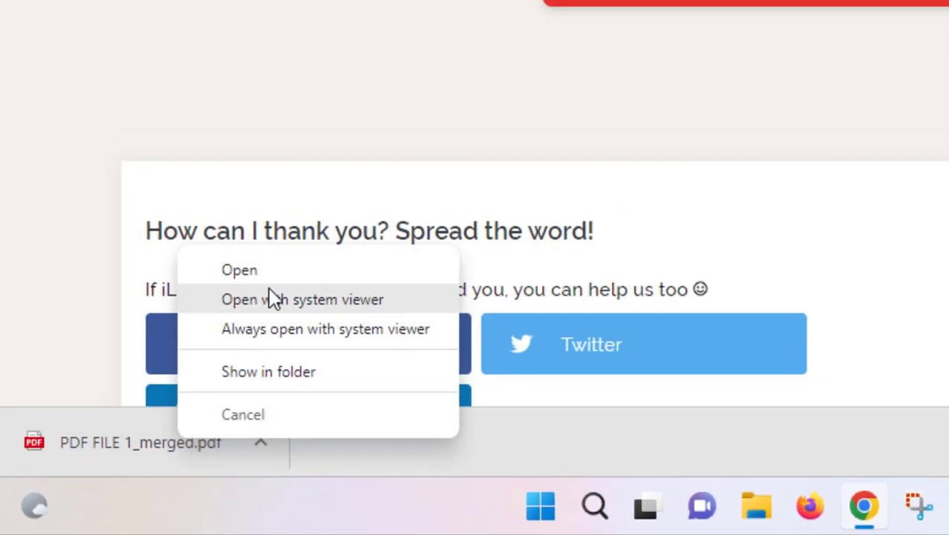
- Open PDF FILE 1_merged.pdf in Chrome and scroll through to PDF FILE 2 (page 5) and PDF FILE 3 (page 8)
left_click(261, 270)
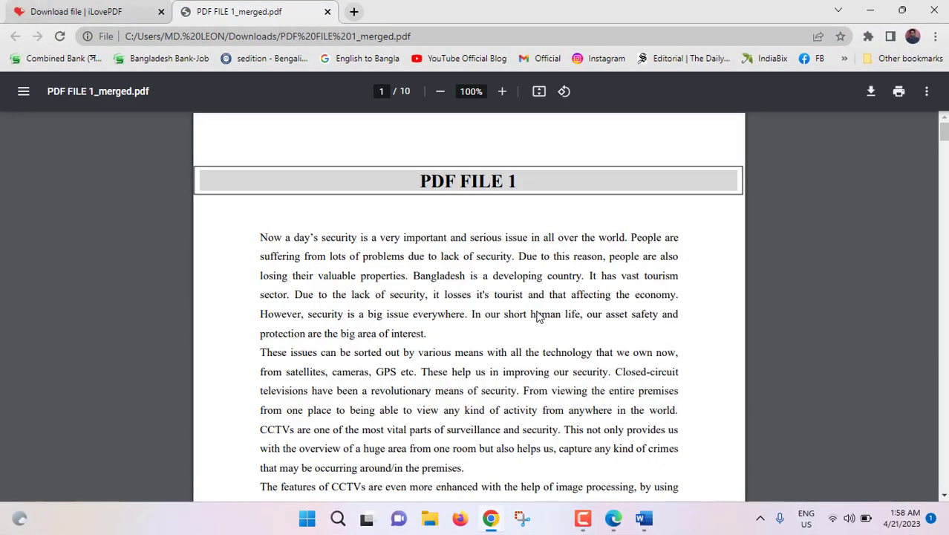
scroll(531, 323, "down", 20)
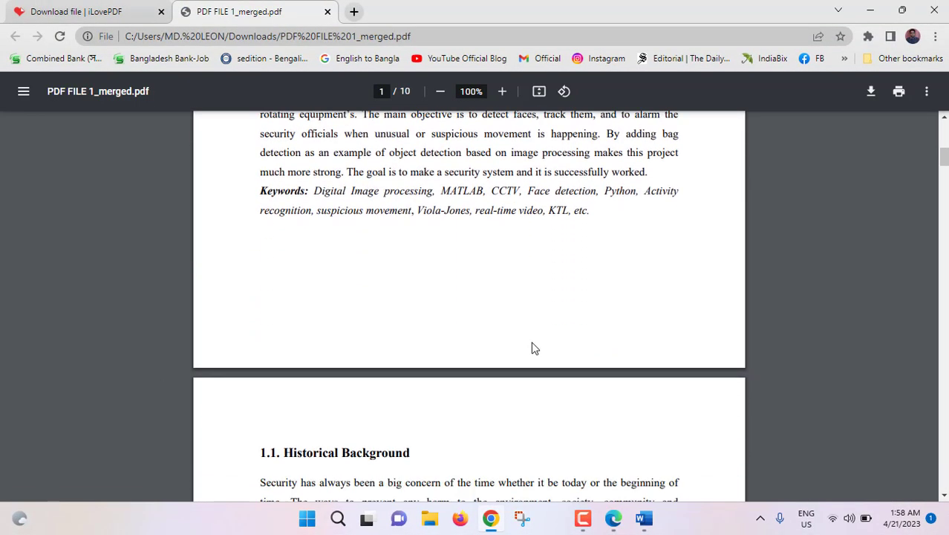
scroll(511, 324, "down", 15)
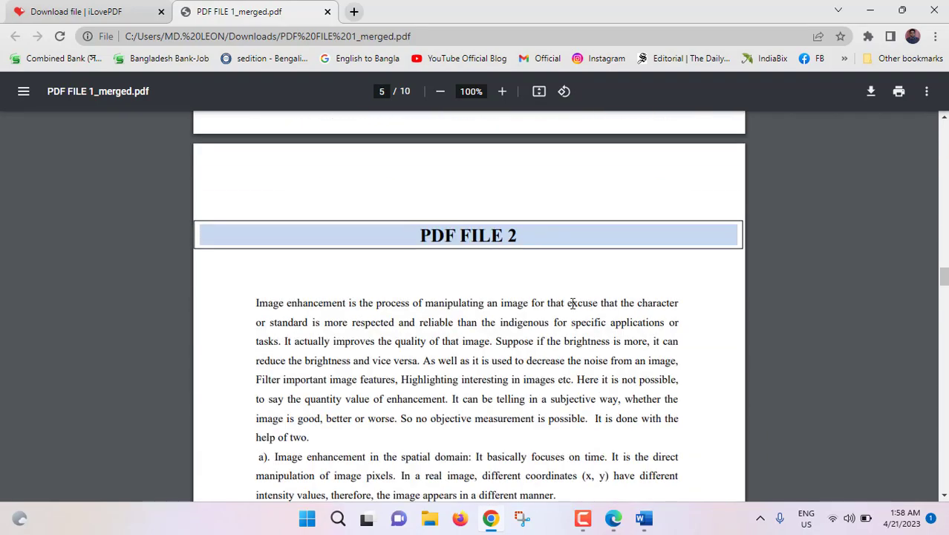
scroll(572, 303, "down", 20)
scroll(629, 318, "up", 2)
scroll(630, 319, "down", 1)
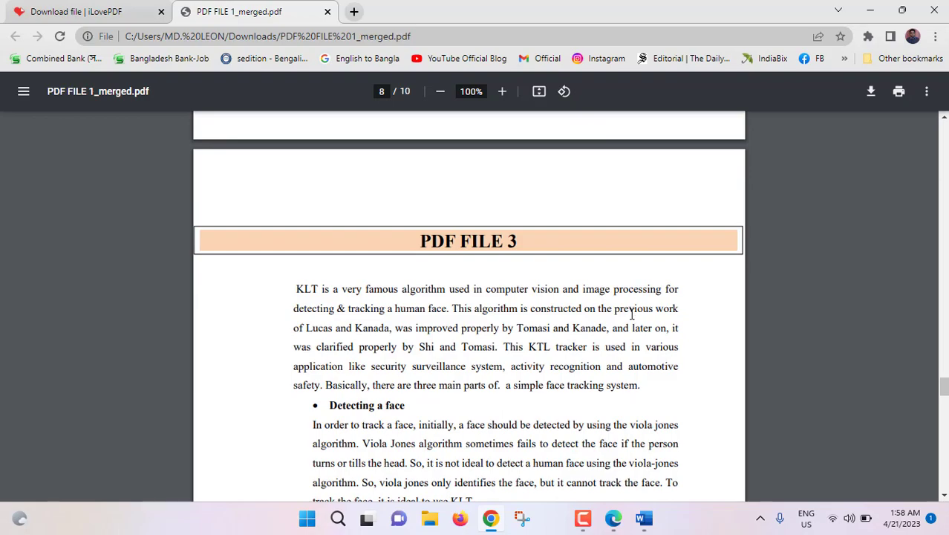